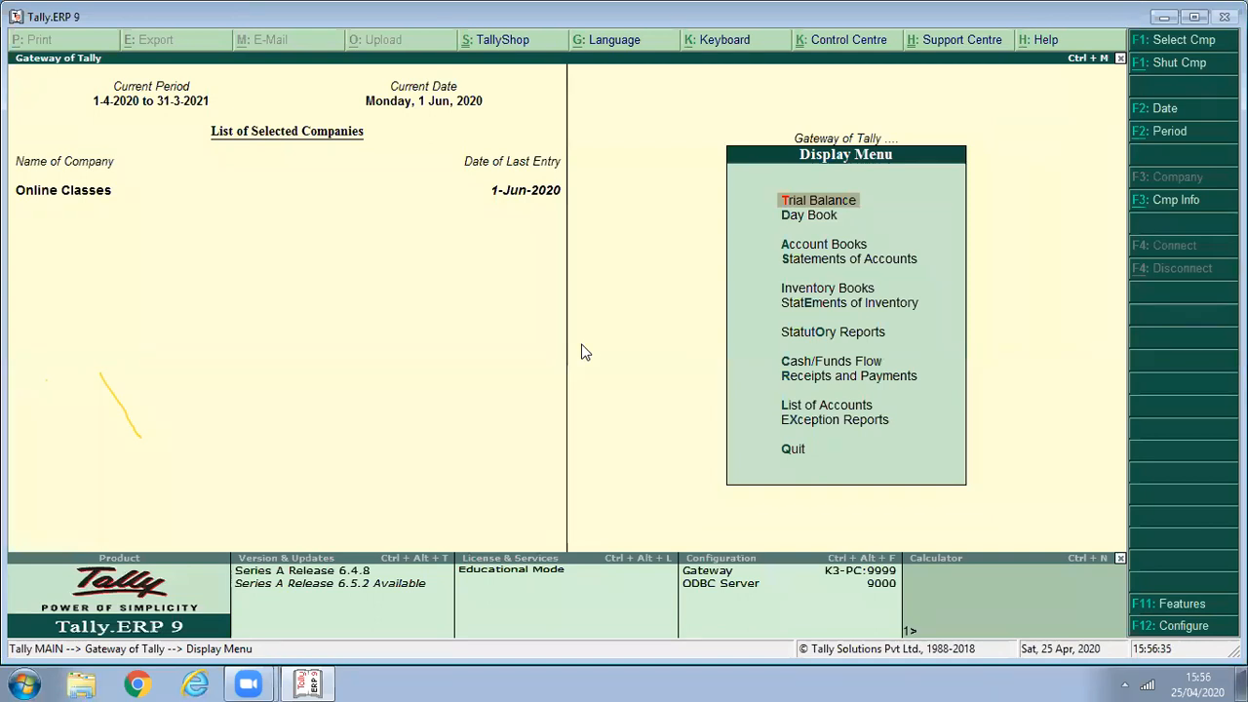
Review the Trial Balance in detailed form, then close the report
{"action": "key", "text": "Escape"}
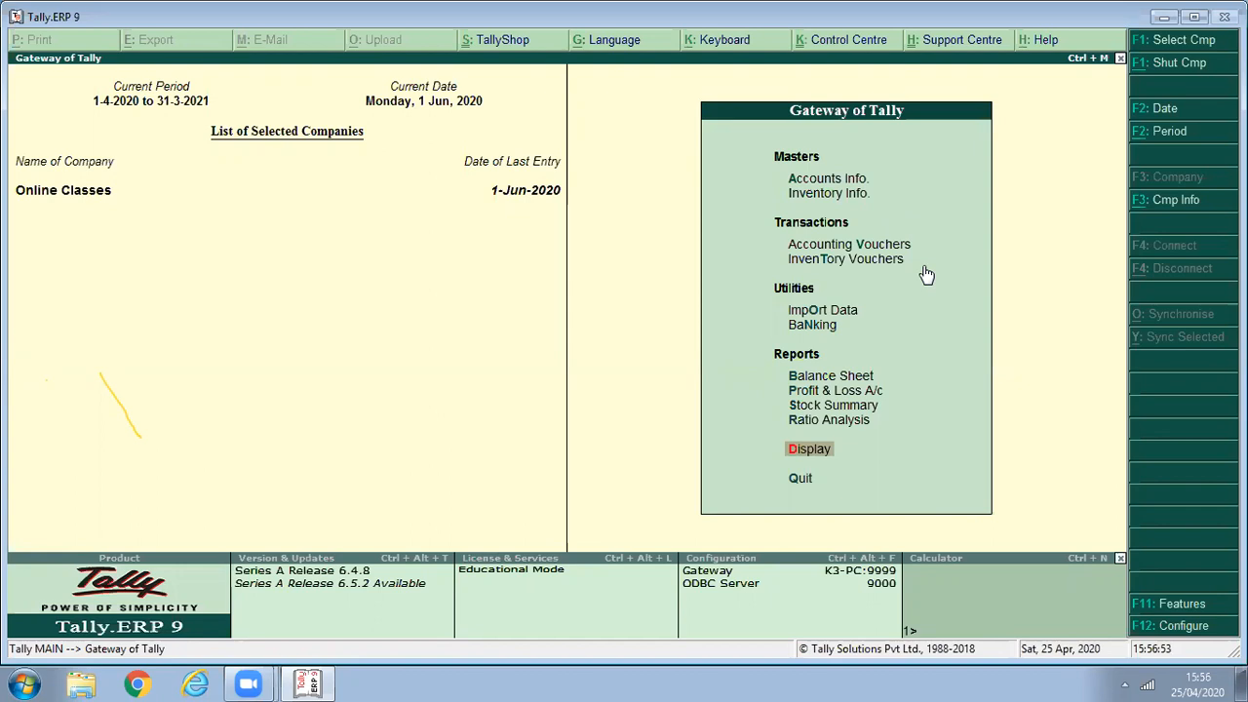
{"action": "left_click", "coordinate": [811, 450]}
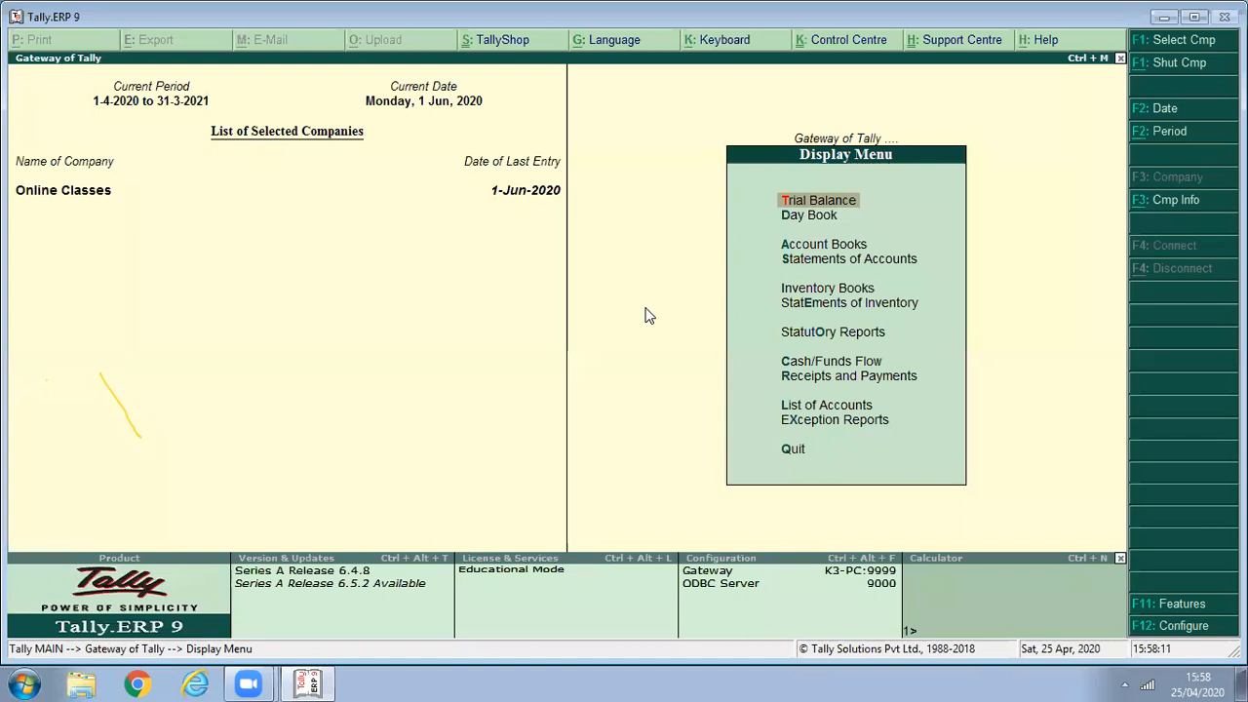
{"action": "key", "text": "Return"}
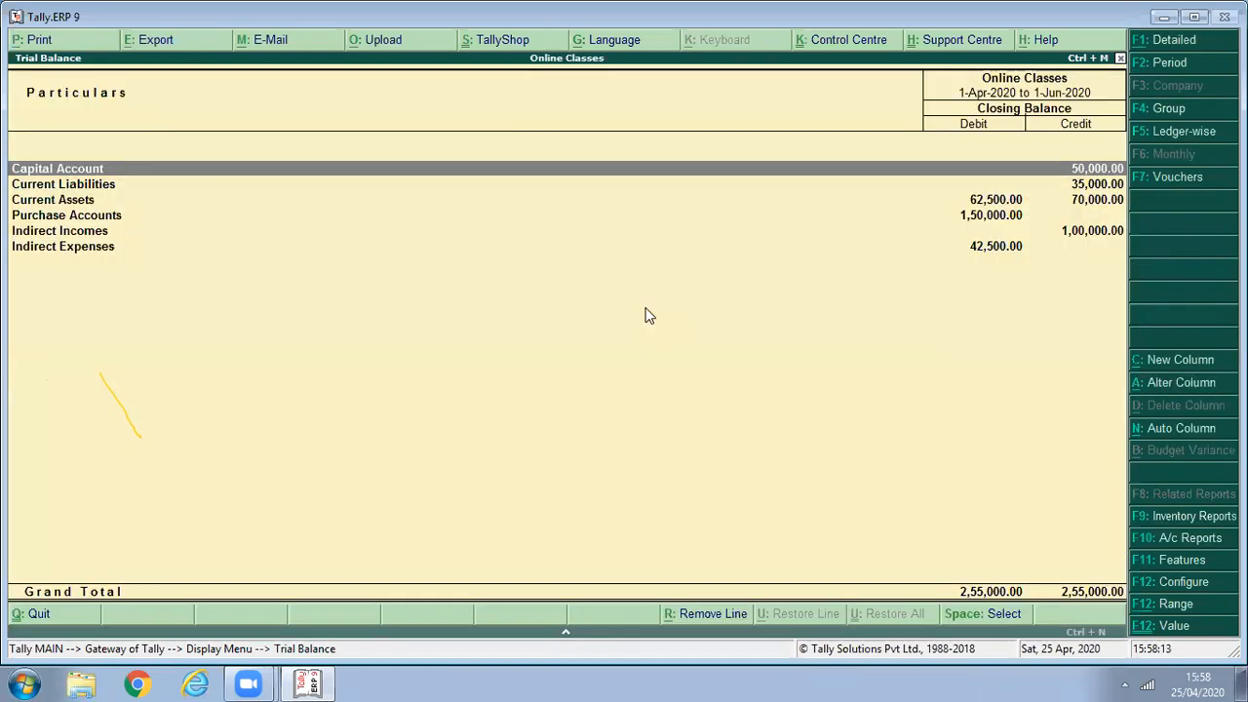
{"action": "key", "text": "alt+F1"}
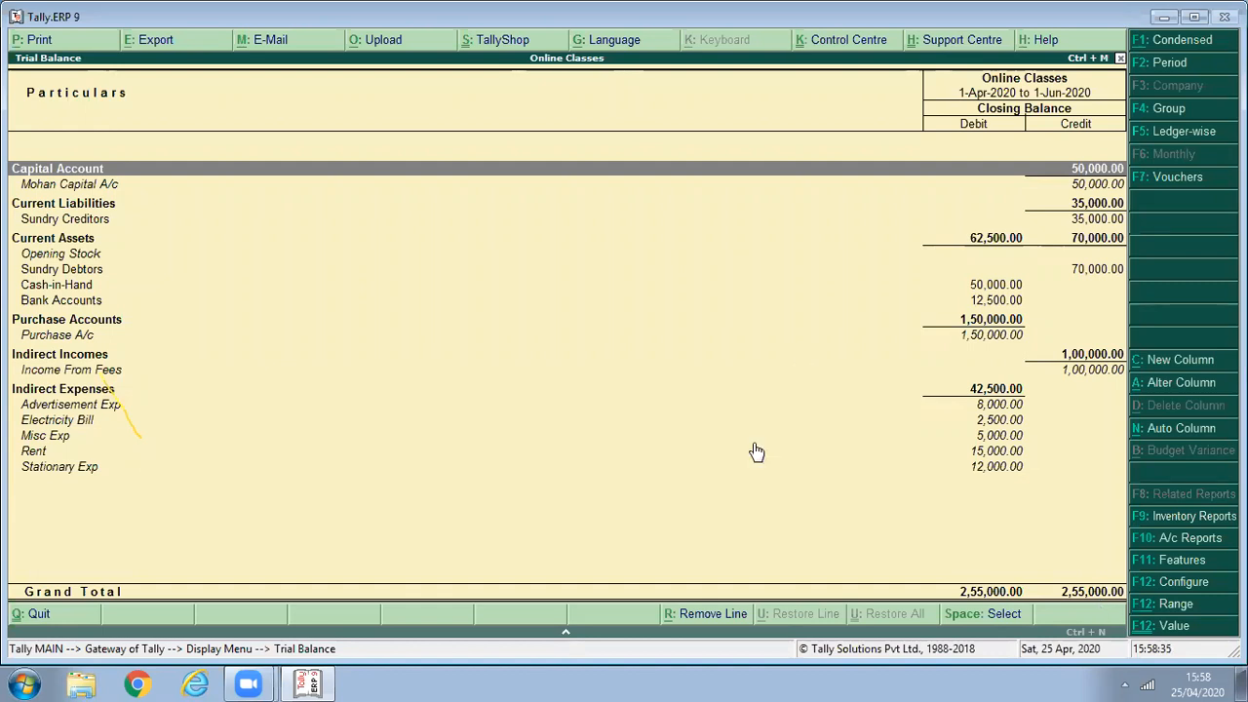
{"action": "key", "text": "Escape"}
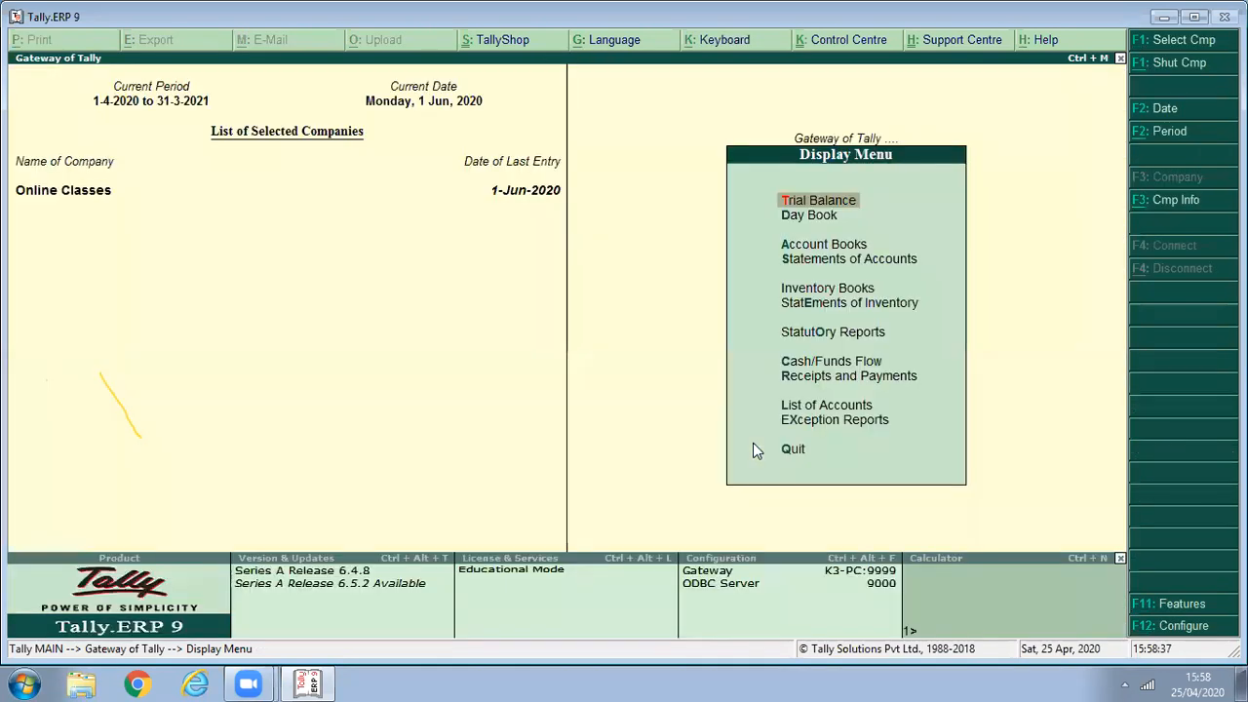
Open the Day Book and set its date to 1/4
{"action": "key", "text": "Down"}
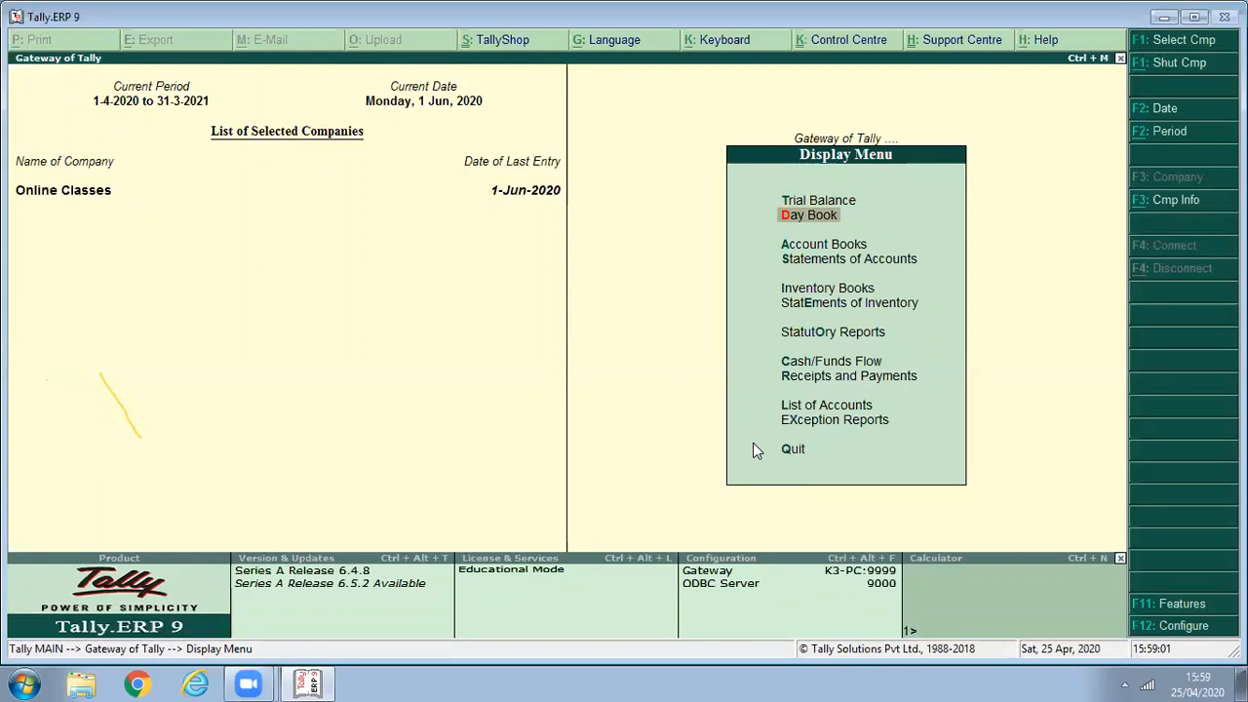
{"action": "key", "text": "Return"}
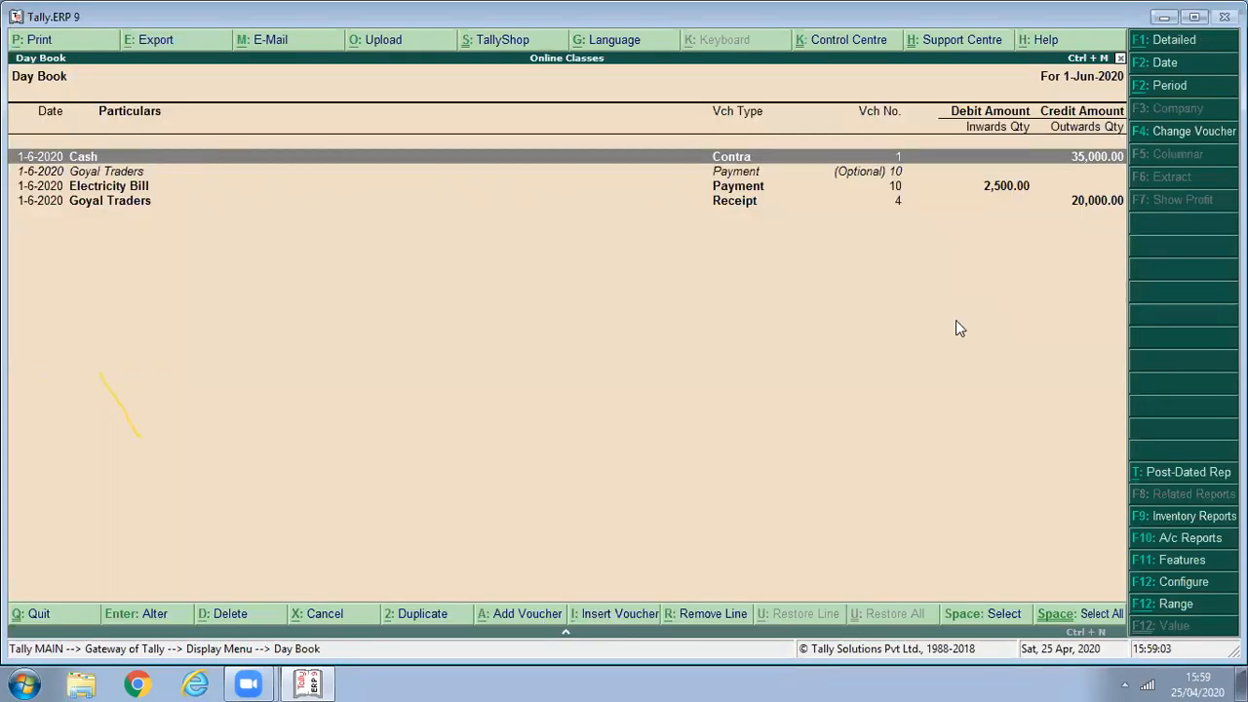
{"action": "left_click", "coordinate": [1160, 63]}
{"action": "type", "text": "1/4"}
{"action": "key", "text": "Return"}
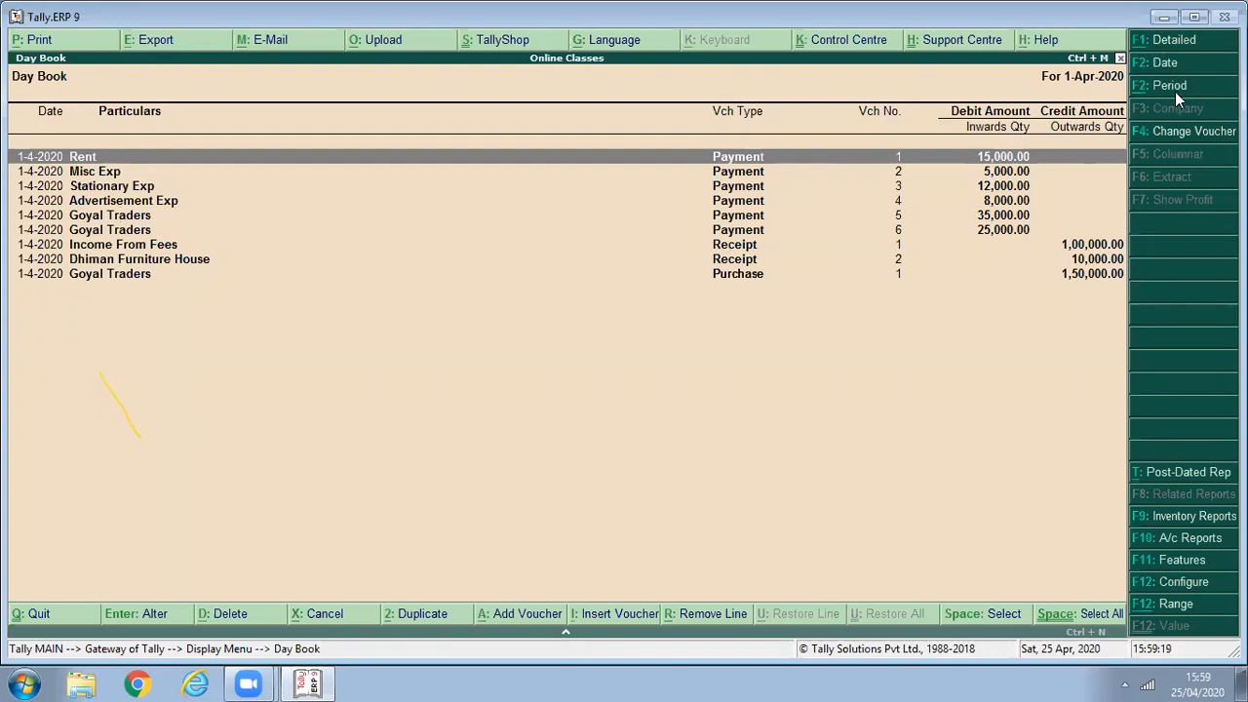
Set the Day Book period from 1-4-2020 to 1/6
{"action": "left_click", "coordinate": [1174, 94]}
{"action": "key", "text": "Return"}
{"action": "type", "text": "1/6"}
{"action": "key", "text": "Return"}
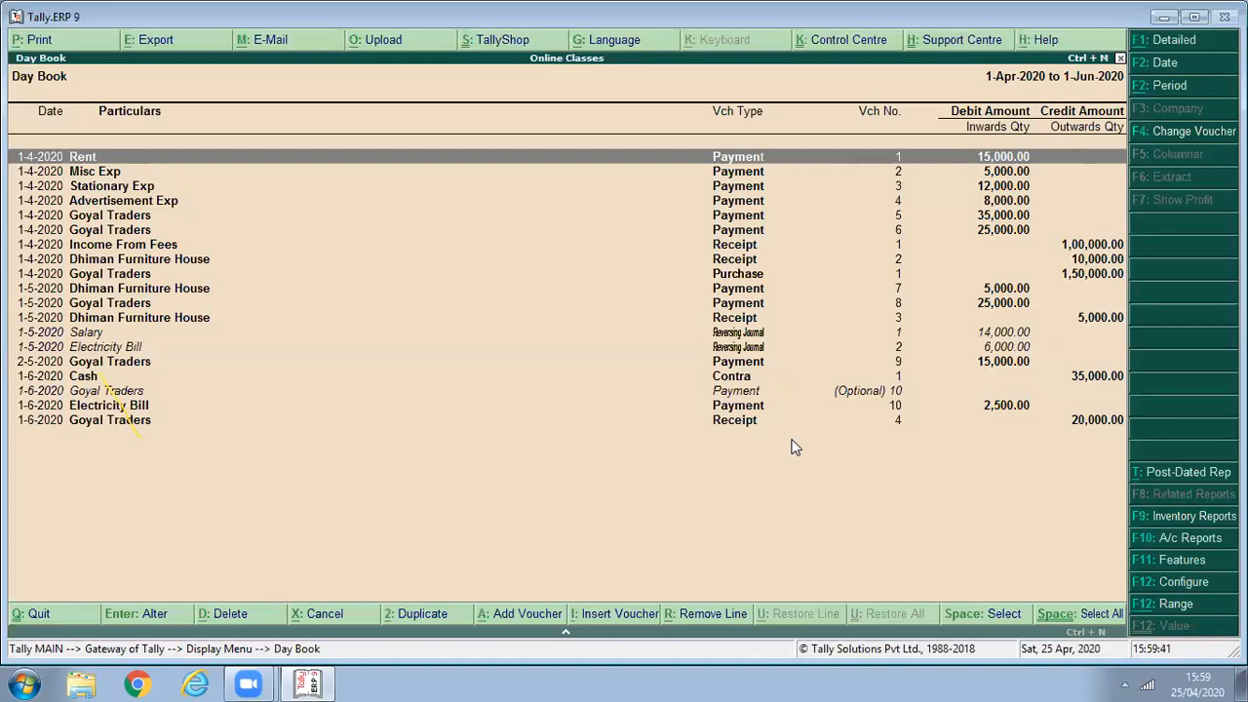
Restrict the Day Book to Receipt vouchers, review the list and close the report
{"action": "left_click", "coordinate": [1196, 132]}
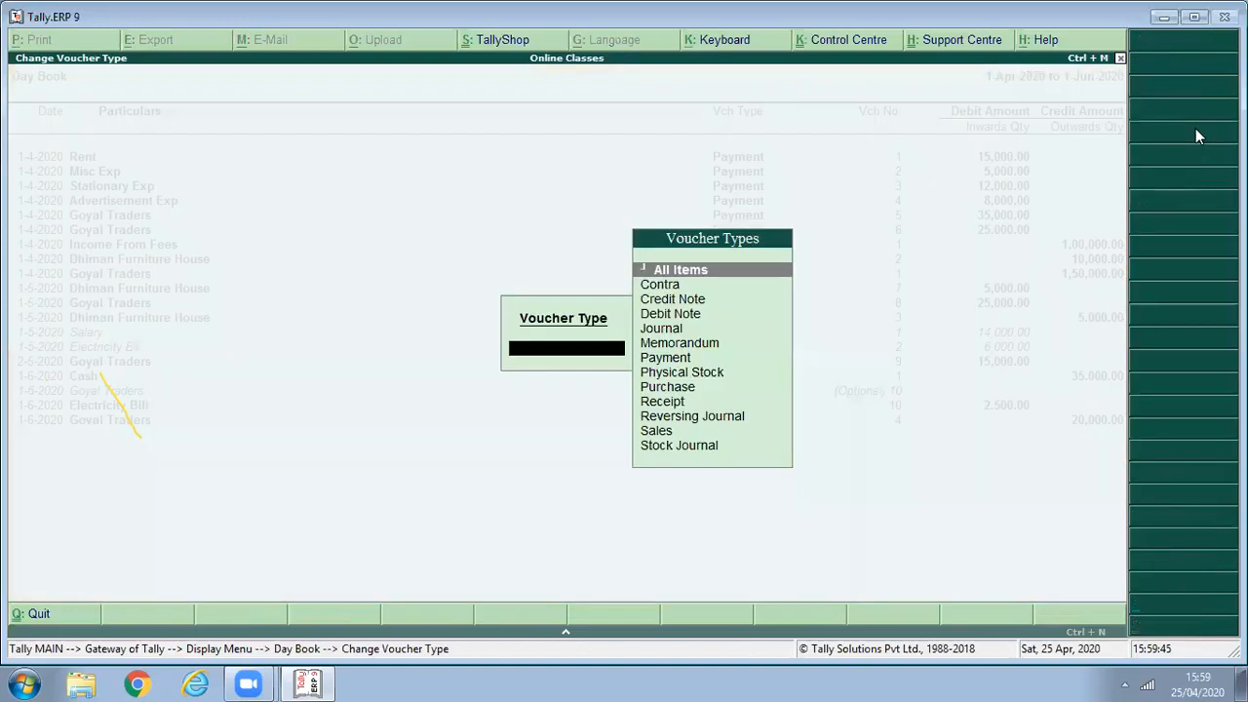
{"action": "key", "text": "Down"}
{"action": "key", "text": "Down"}
{"action": "key", "text": "Down"}
{"action": "key", "text": "Down"}
{"action": "key", "text": "Down"}
{"action": "key", "text": "Down"}
{"action": "key", "text": "Down"}
{"action": "key", "text": "Down"}
{"action": "key", "text": "Down"}
{"action": "key", "text": "Down"}
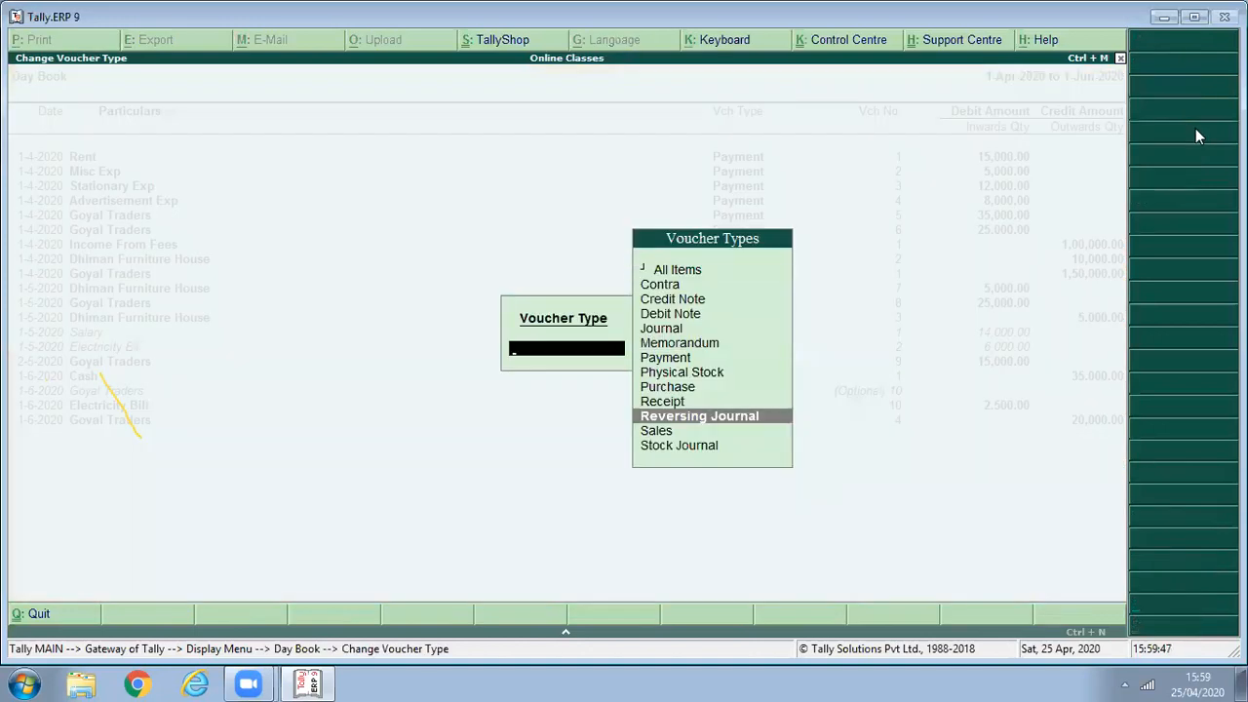
{"action": "key", "text": "Up"}
{"action": "key", "text": "Return"}
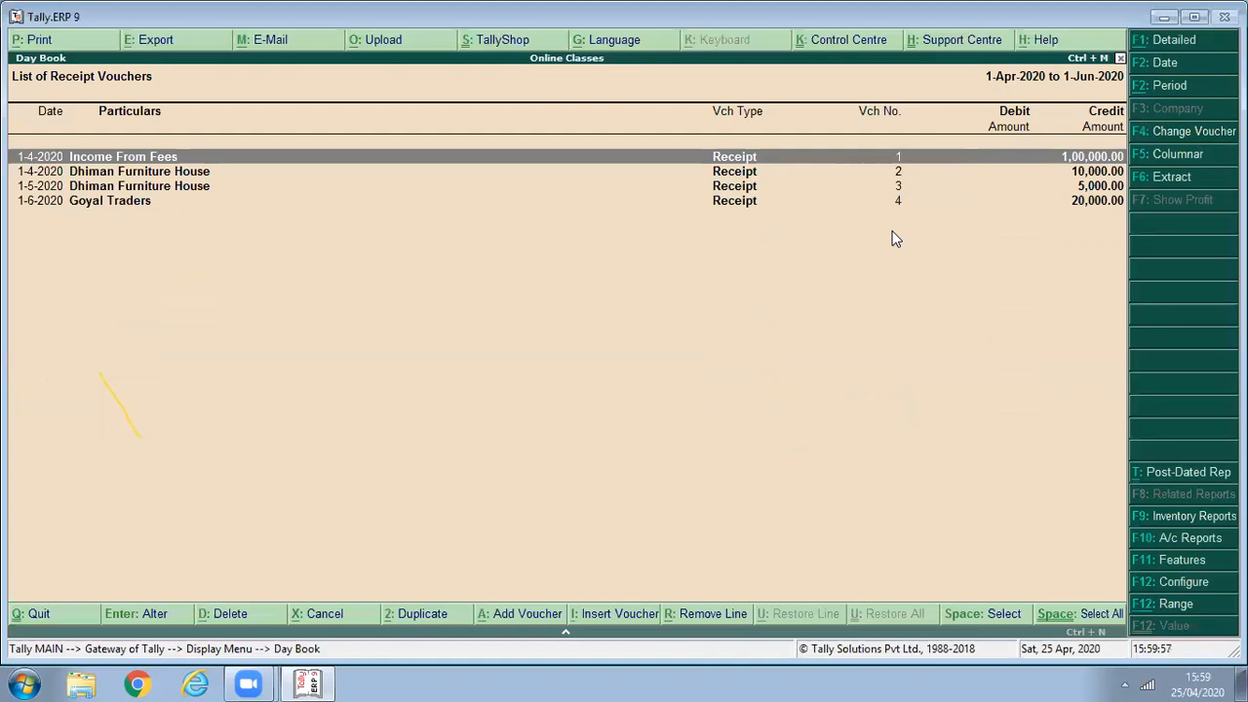
{"action": "key", "text": "Escape"}
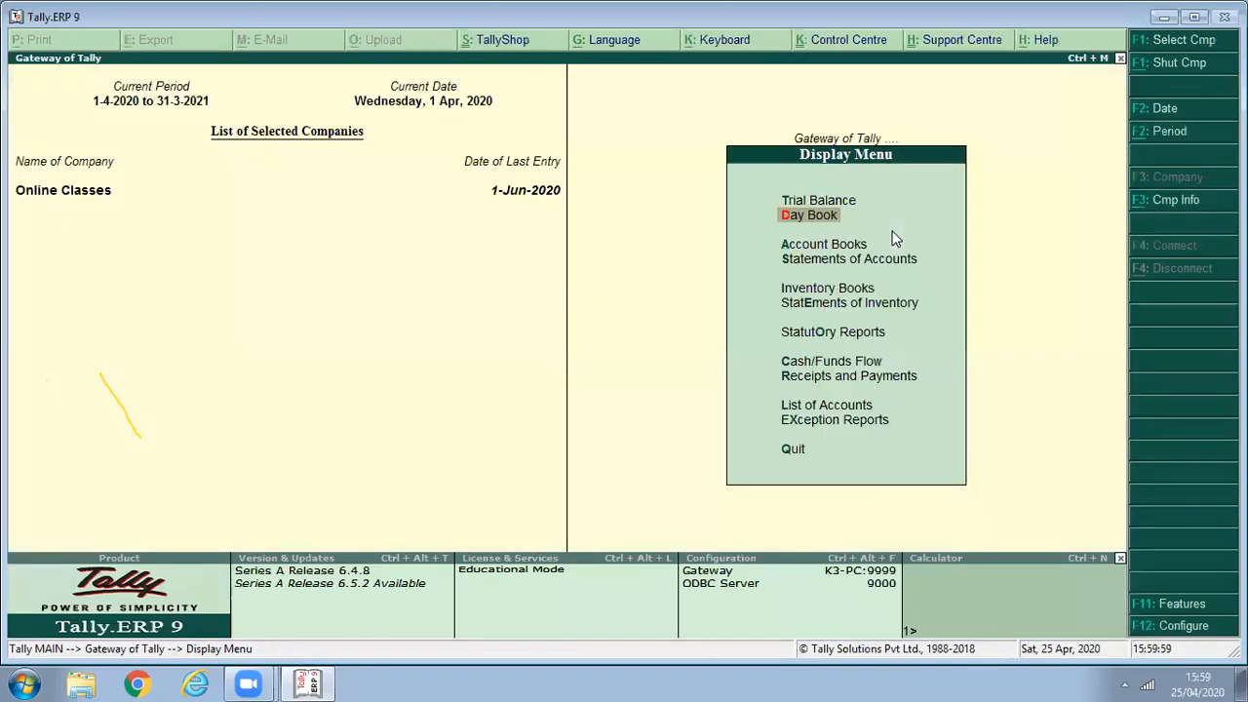
View the Cash/Bank Book summary in Account Books for the period 1-4-2020 to 1/5, then close it
{"action": "key", "text": "Down"}
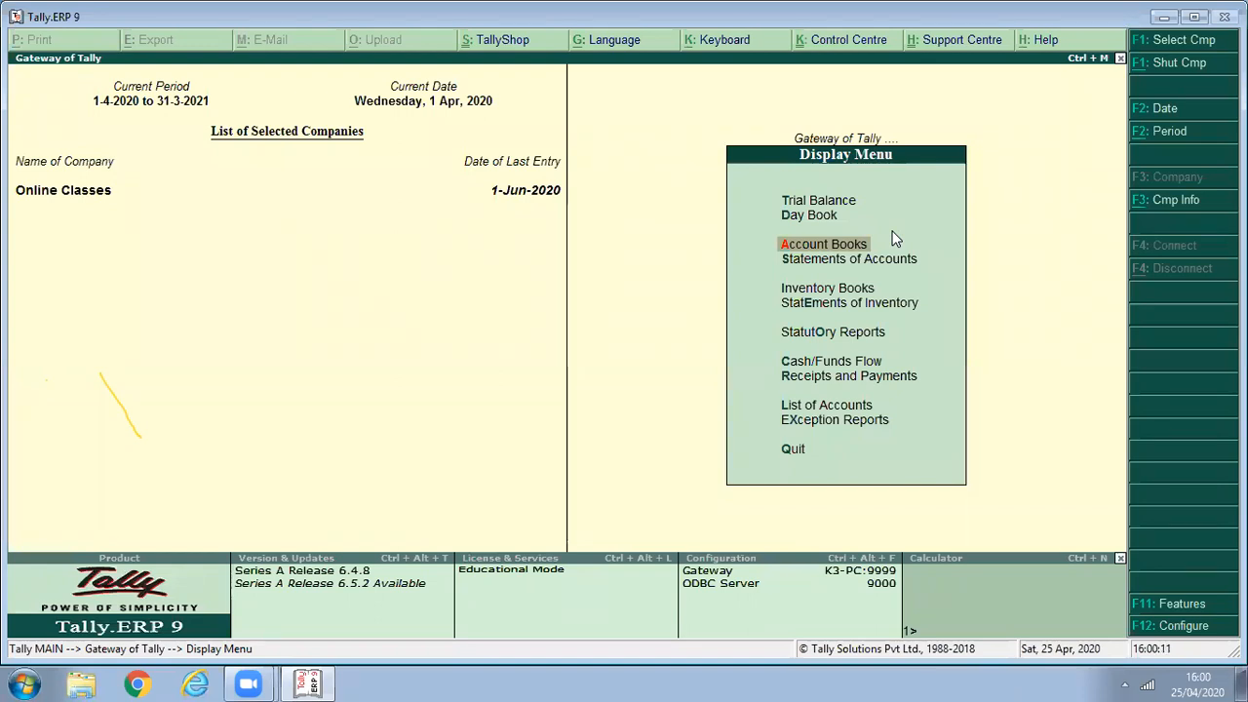
{"action": "key", "text": "Return"}
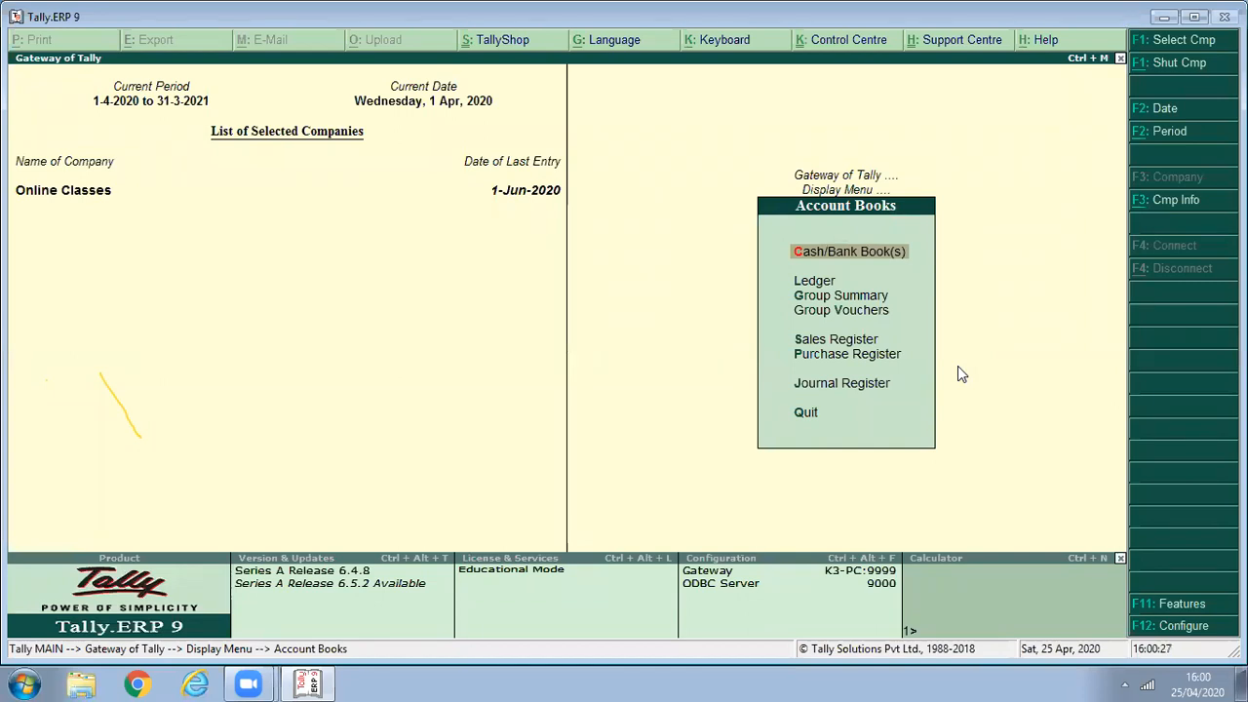
{"action": "key", "text": "Return"}
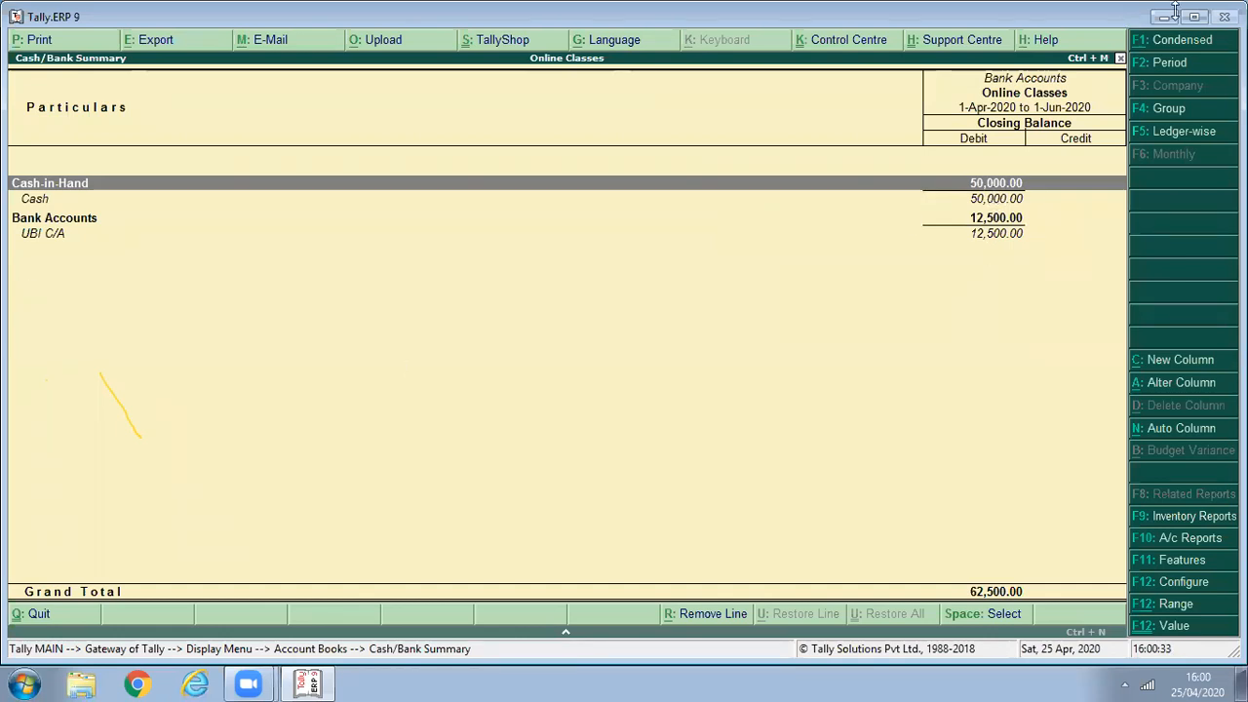
{"action": "left_click", "coordinate": [1179, 67]}
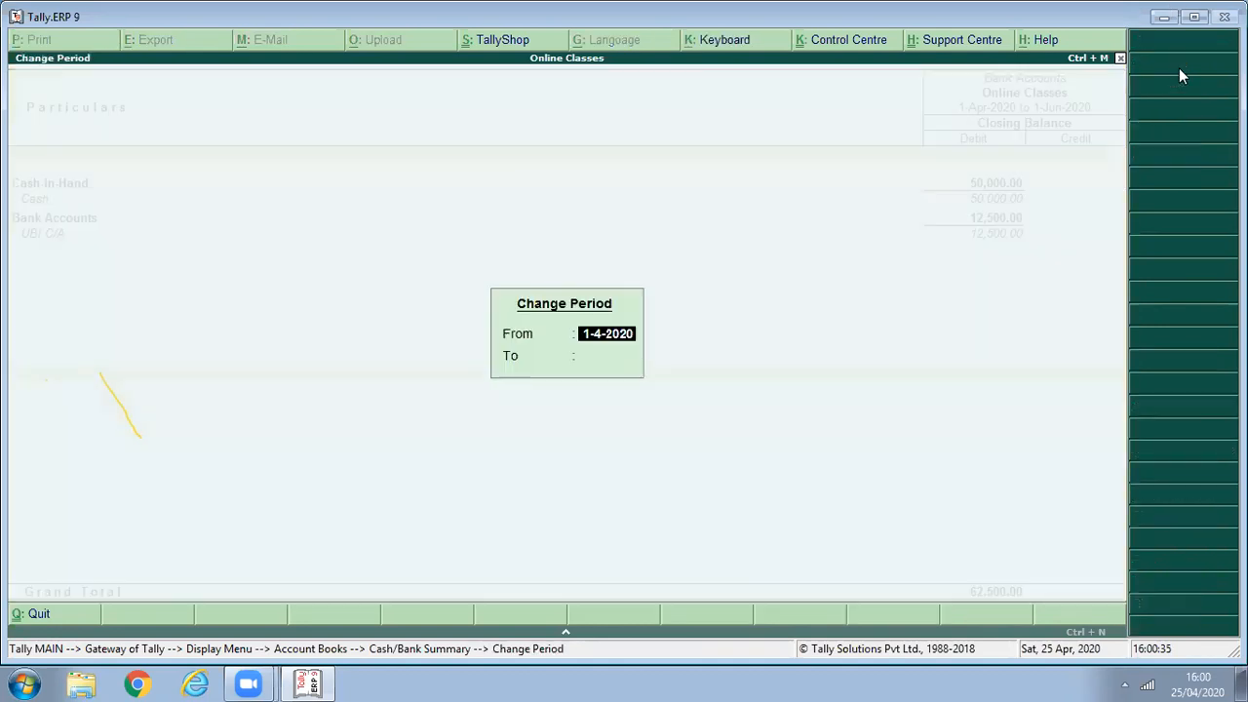
{"action": "key", "text": "Return"}
{"action": "type", "text": "1/5"}
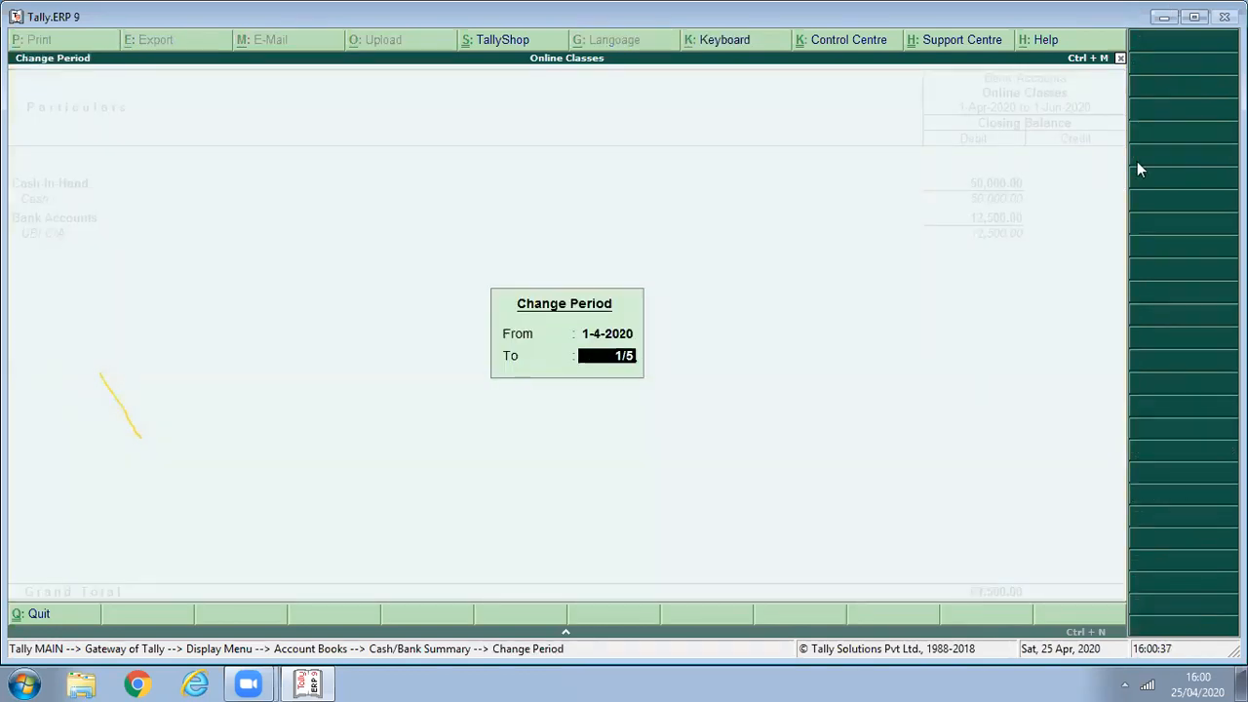
{"action": "key", "text": "Return"}
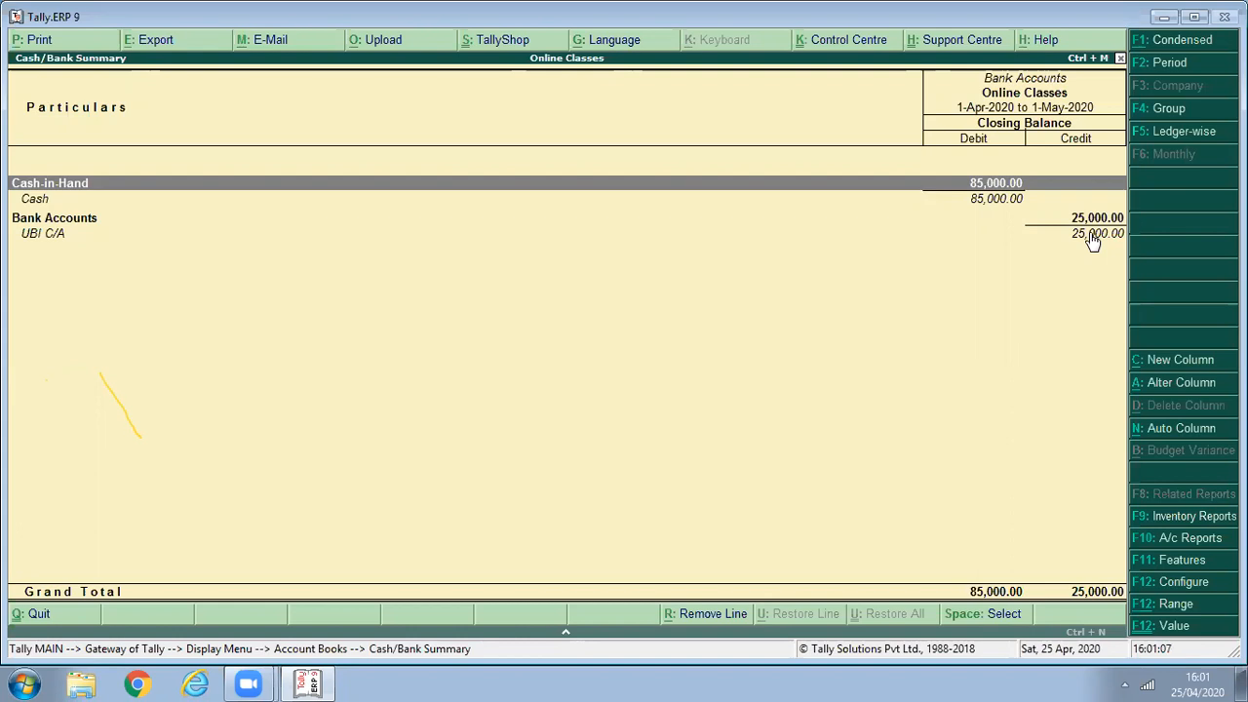
{"action": "key", "text": "Escape"}
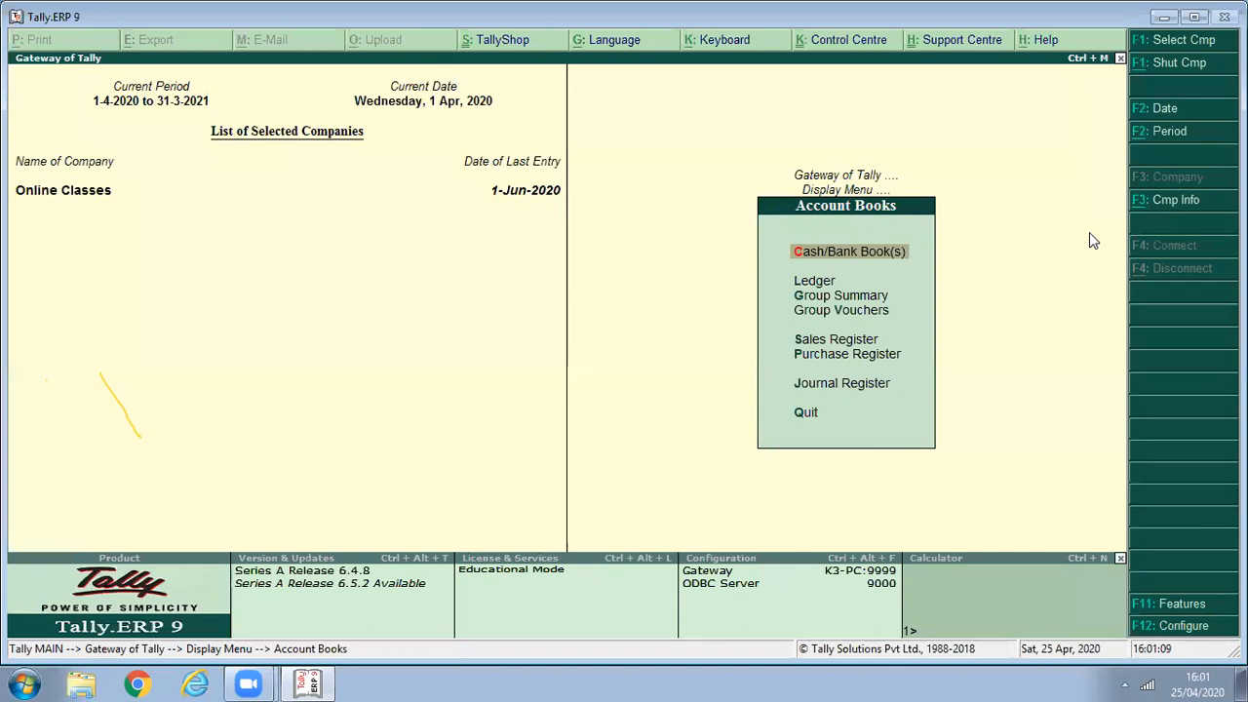
View the ledger vouchers of Dhiman Furniture House, then return to the account books
{"action": "key", "text": "Down"}
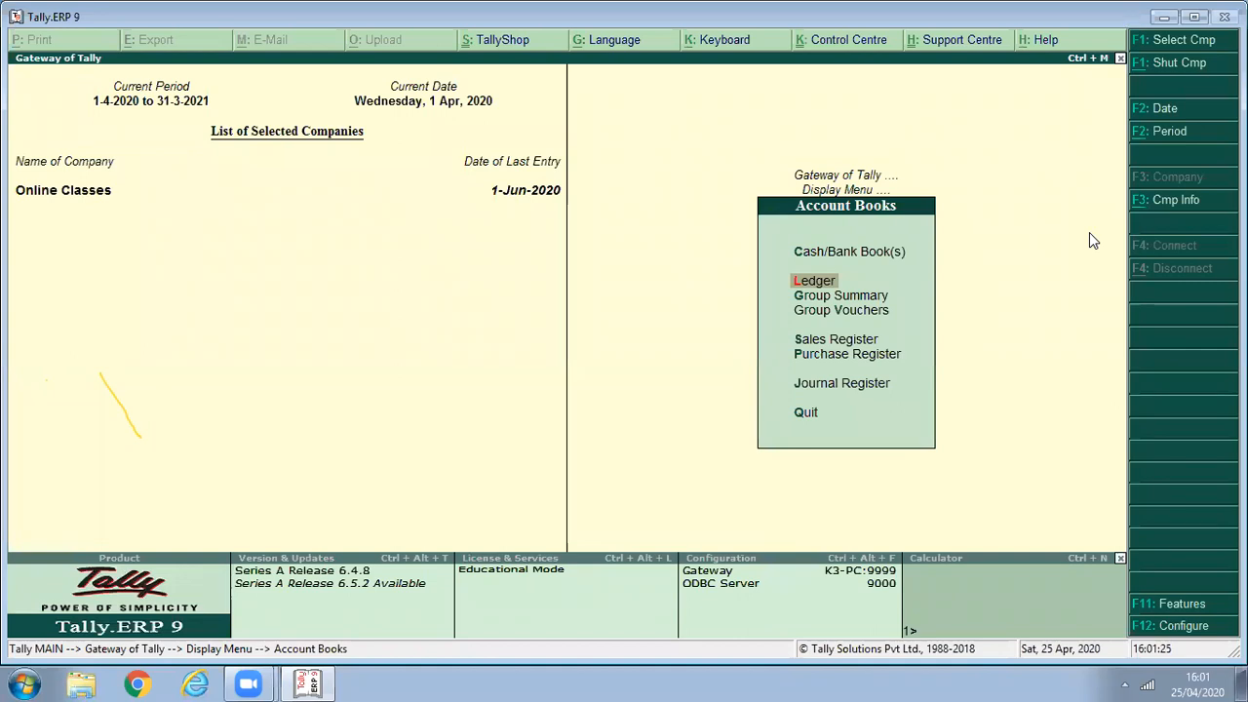
{"action": "key", "text": "Return"}
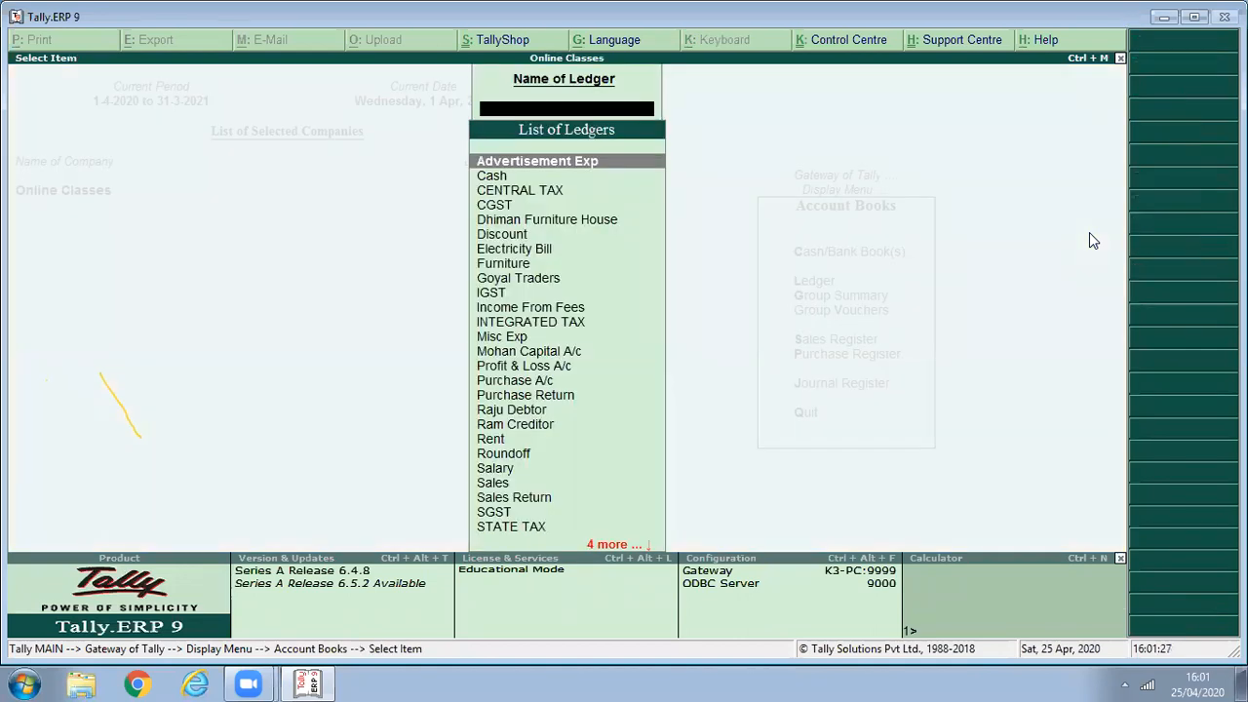
{"action": "key", "text": "Down"}
{"action": "key", "text": "Down"}
{"action": "key", "text": "Down"}
{"action": "key", "text": "Down"}
{"action": "key", "text": "Down"}
{"action": "key", "text": "Down"}
{"action": "key", "text": "Down"}
{"action": "key", "text": "Down"}
{"action": "key", "text": "Down"}
{"action": "key", "text": "Down"}
{"action": "key", "text": "Down"}
{"action": "key", "text": "Down"}
{"action": "key", "text": "Down"}
{"action": "key", "text": "Down"}
{"action": "key", "text": "Down"}
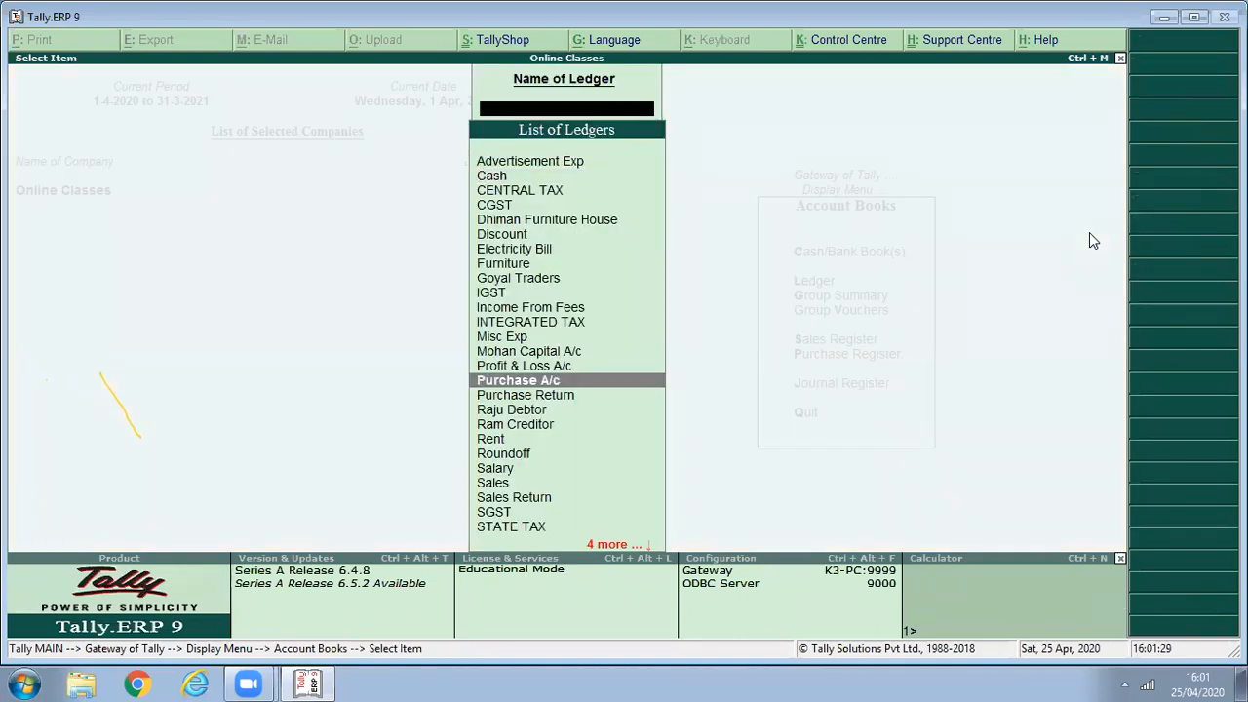
{"action": "key", "text": "Up"}
{"action": "key", "text": "Up"}
{"action": "key", "text": "Up"}
{"action": "key", "text": "Up"}
{"action": "key", "text": "Up"}
{"action": "key", "text": "Up"}
{"action": "key", "text": "Up"}
{"action": "key", "text": "Up"}
{"action": "key", "text": "Up"}
{"action": "key", "text": "Up"}
{"action": "key", "text": "Up"}
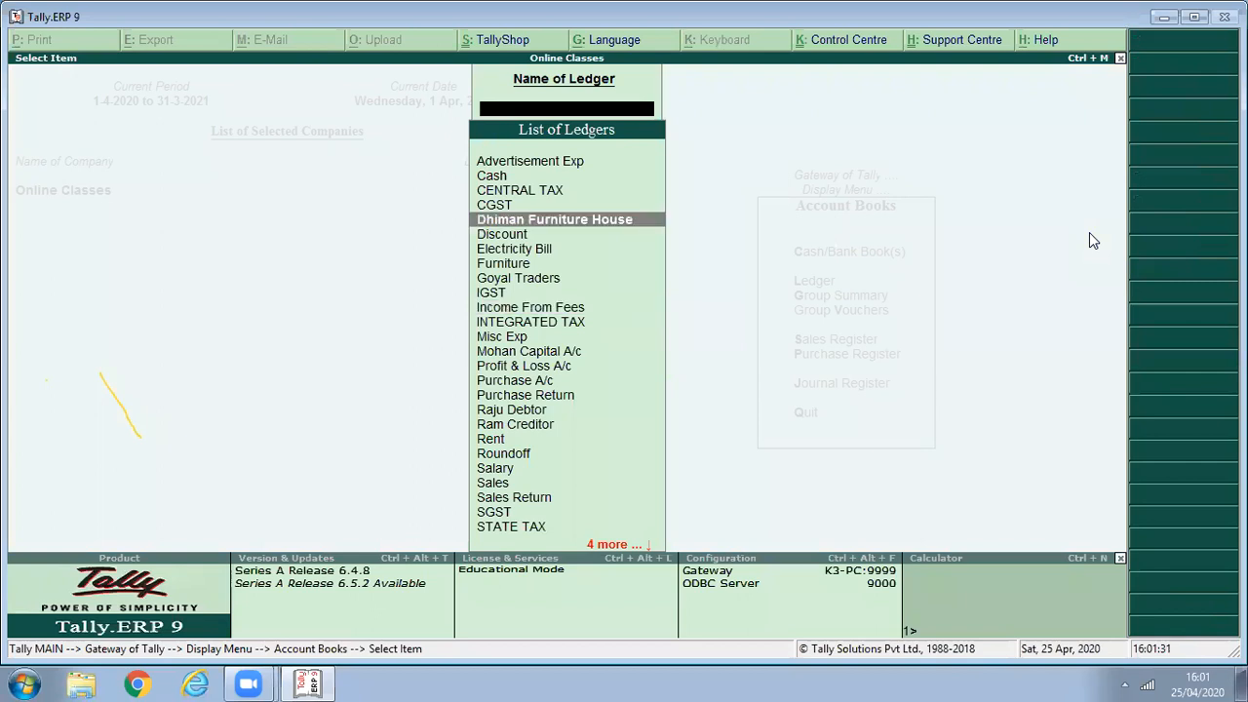
{"action": "key", "text": "Return"}
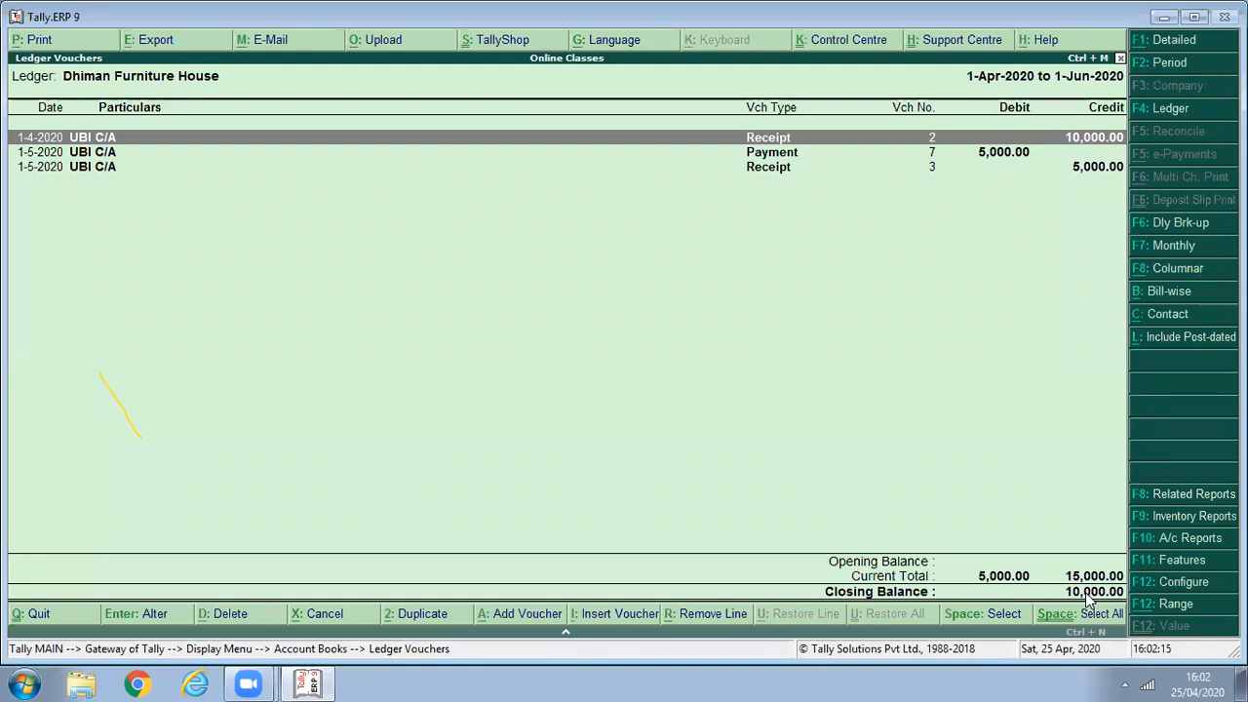
{"action": "key", "text": "Escape"}
{"action": "key", "text": "BackSpace"}
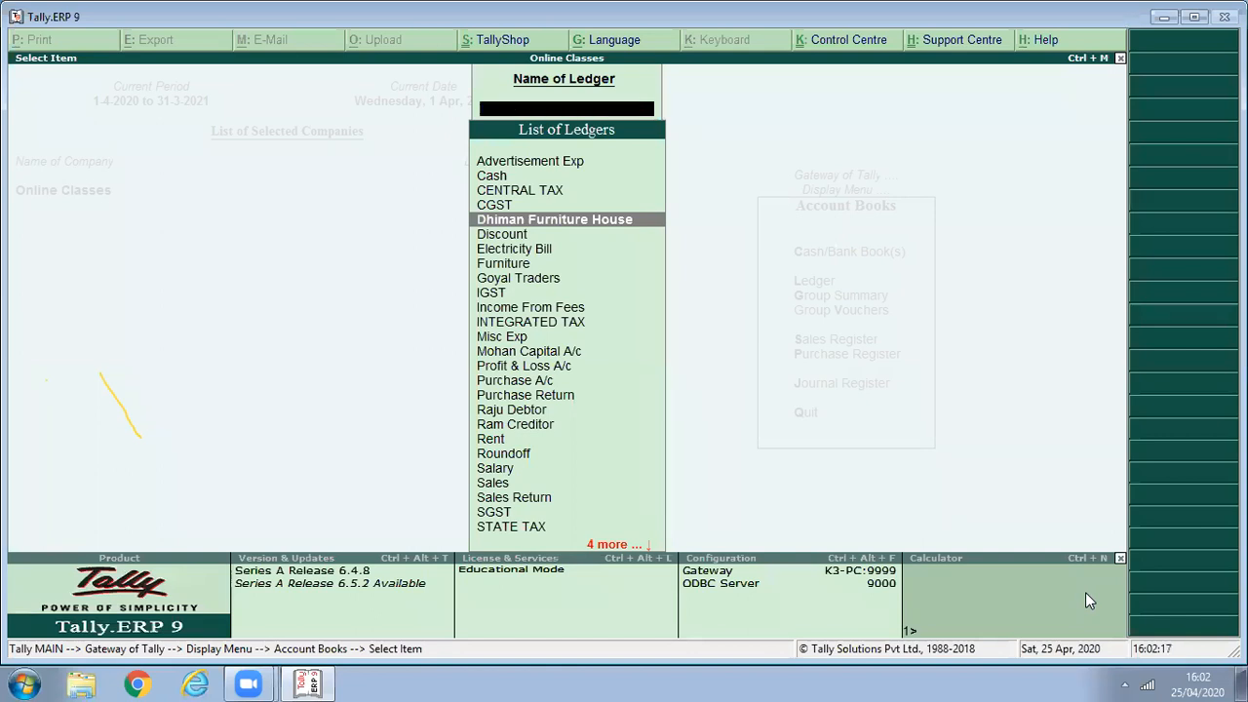
{"action": "key", "text": "Escape"}
View the Group Summary for Duties & Taxes, then return to the group selection
{"action": "key", "text": "Down"}
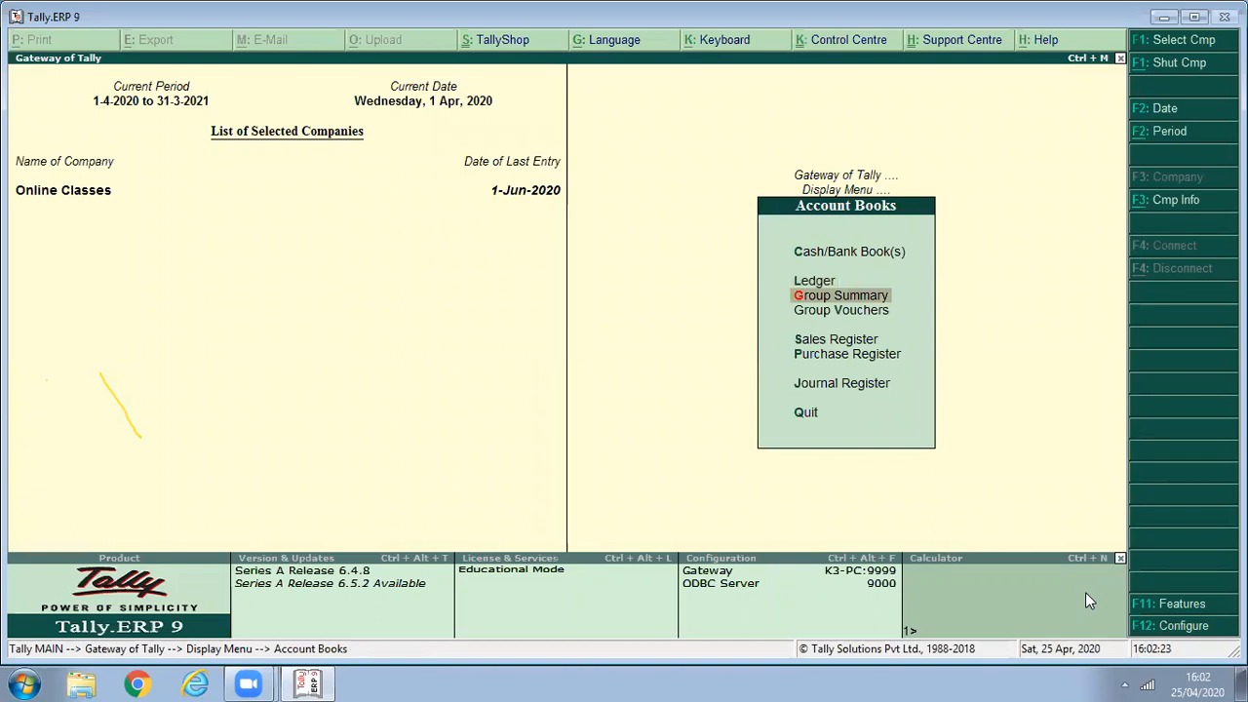
{"action": "key", "text": "Return"}
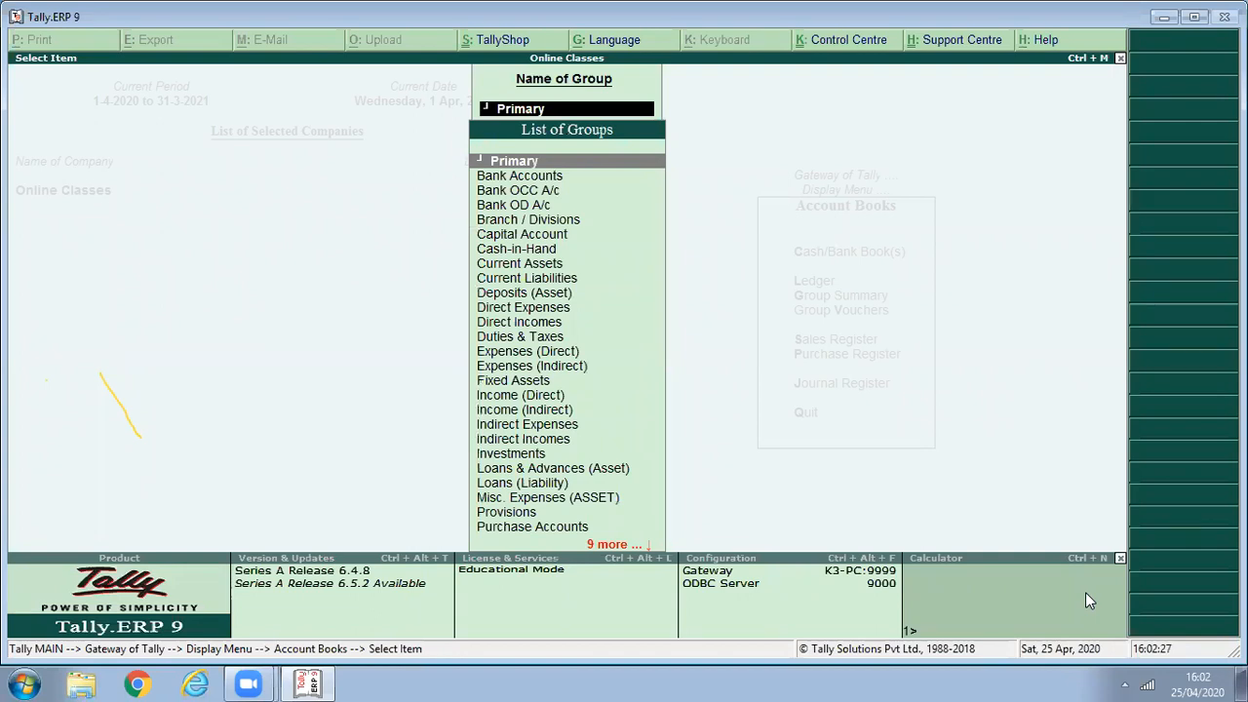
{"action": "type", "text": "D"}
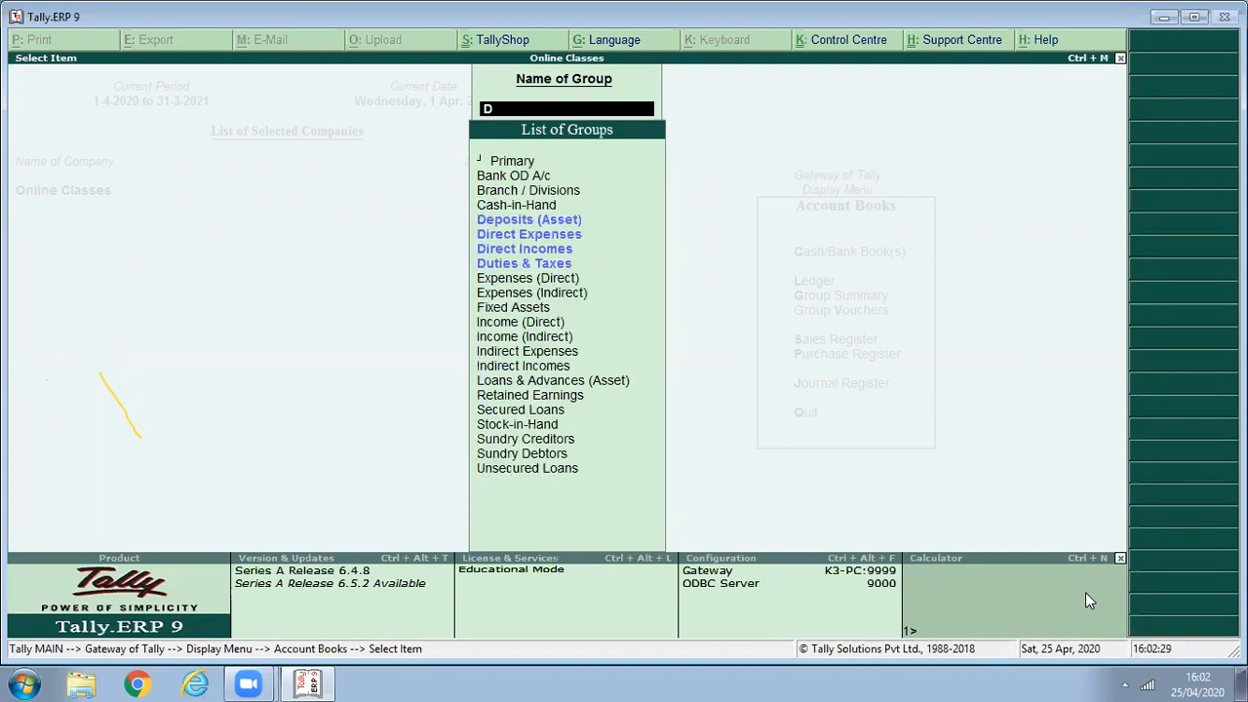
{"action": "type", "text": "u"}
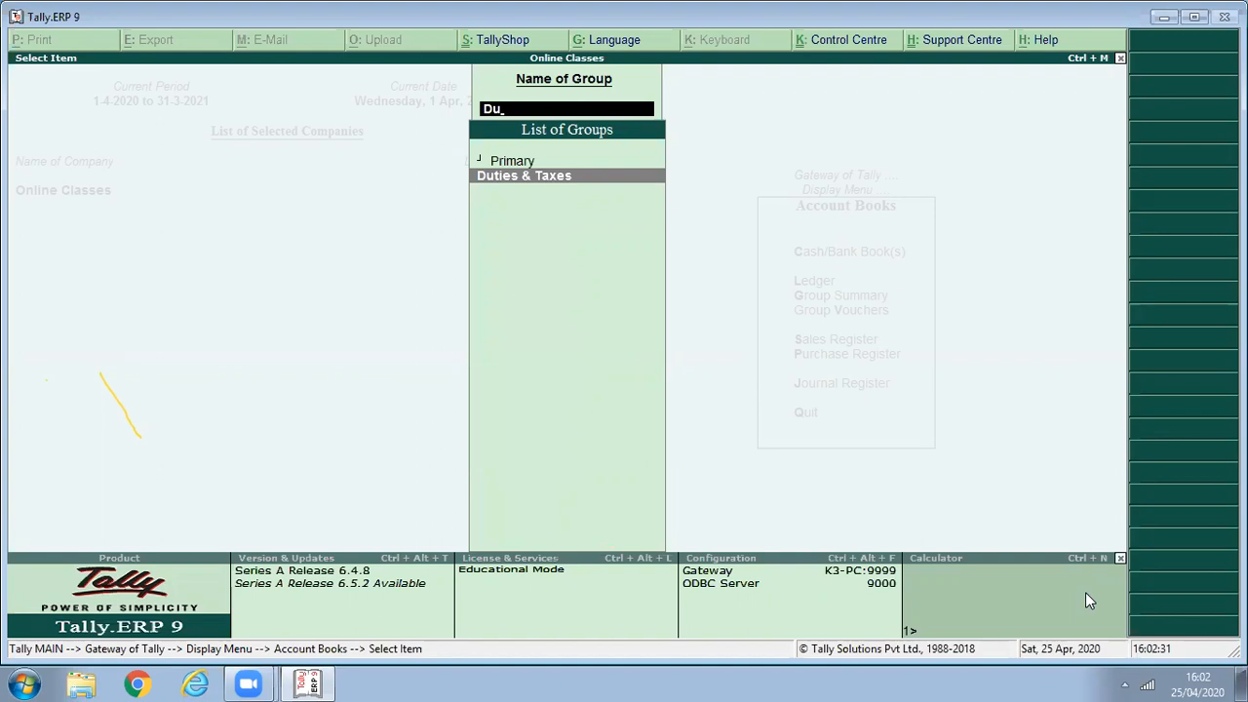
{"action": "key", "text": "Return"}
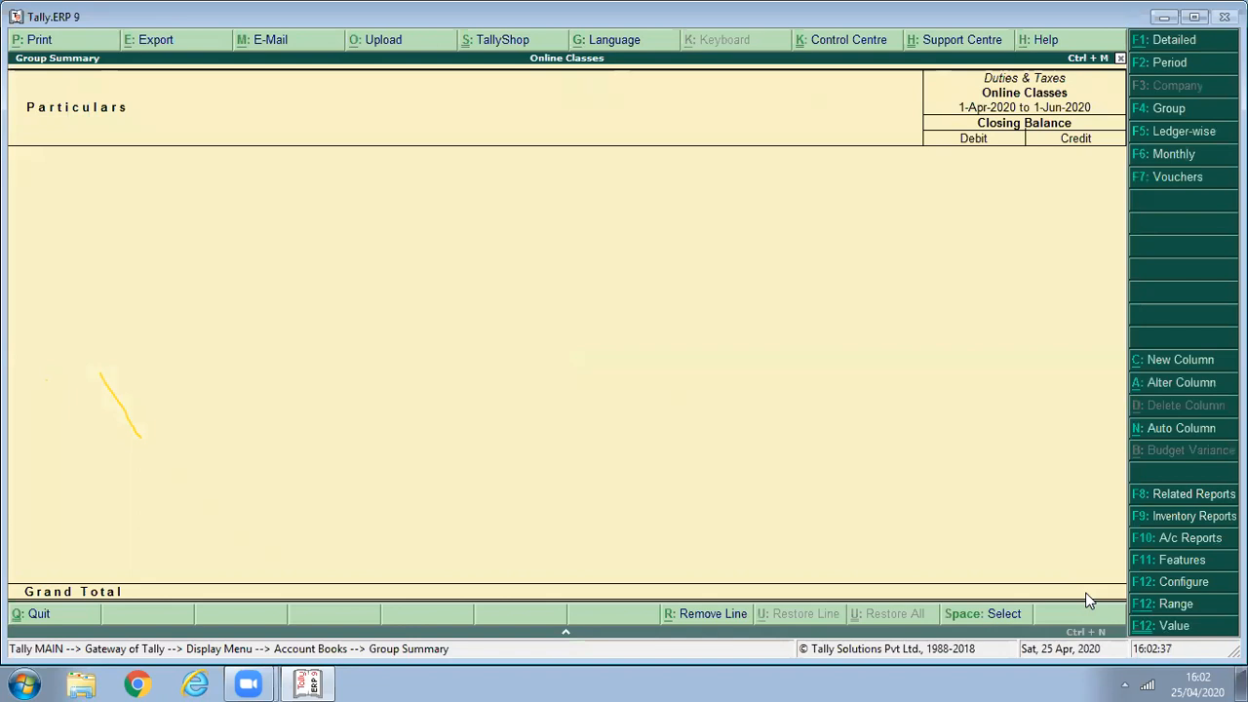
{"action": "key", "text": "Escape"}
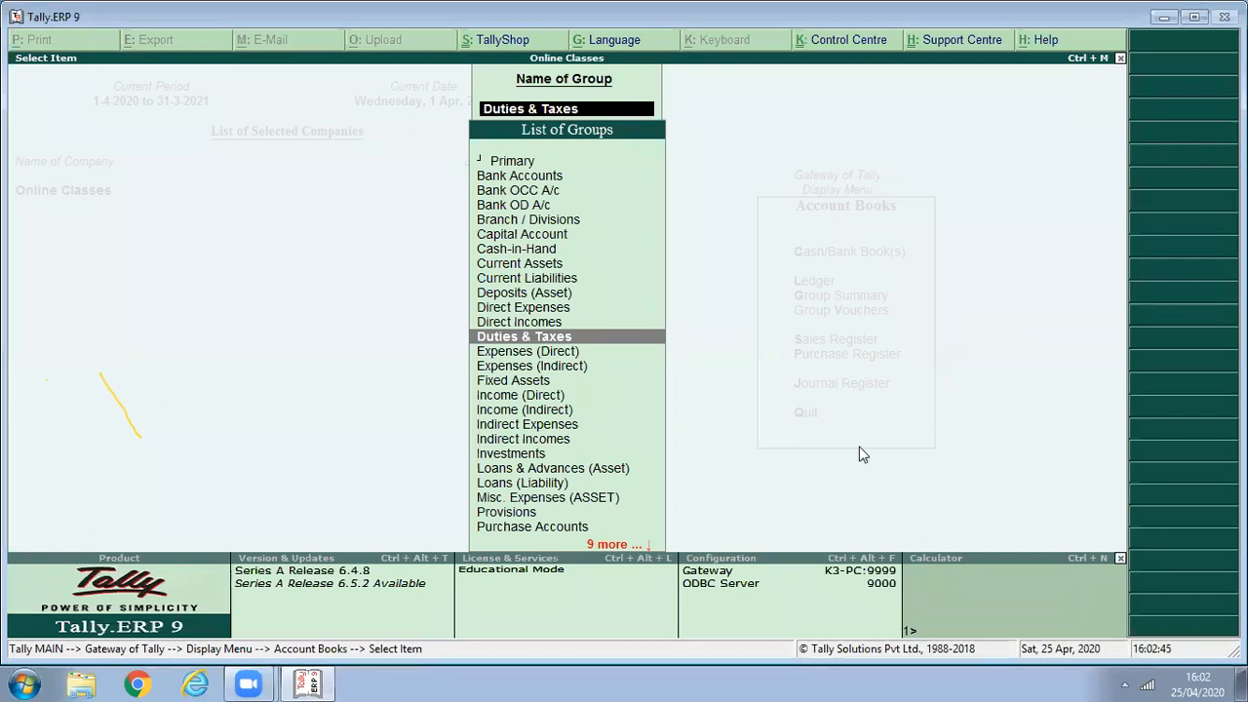
View the Group Summary for Direct Expenses, then return to the group selection
{"action": "type", "text": "Dire"}
{"action": "key", "text": "Return"}
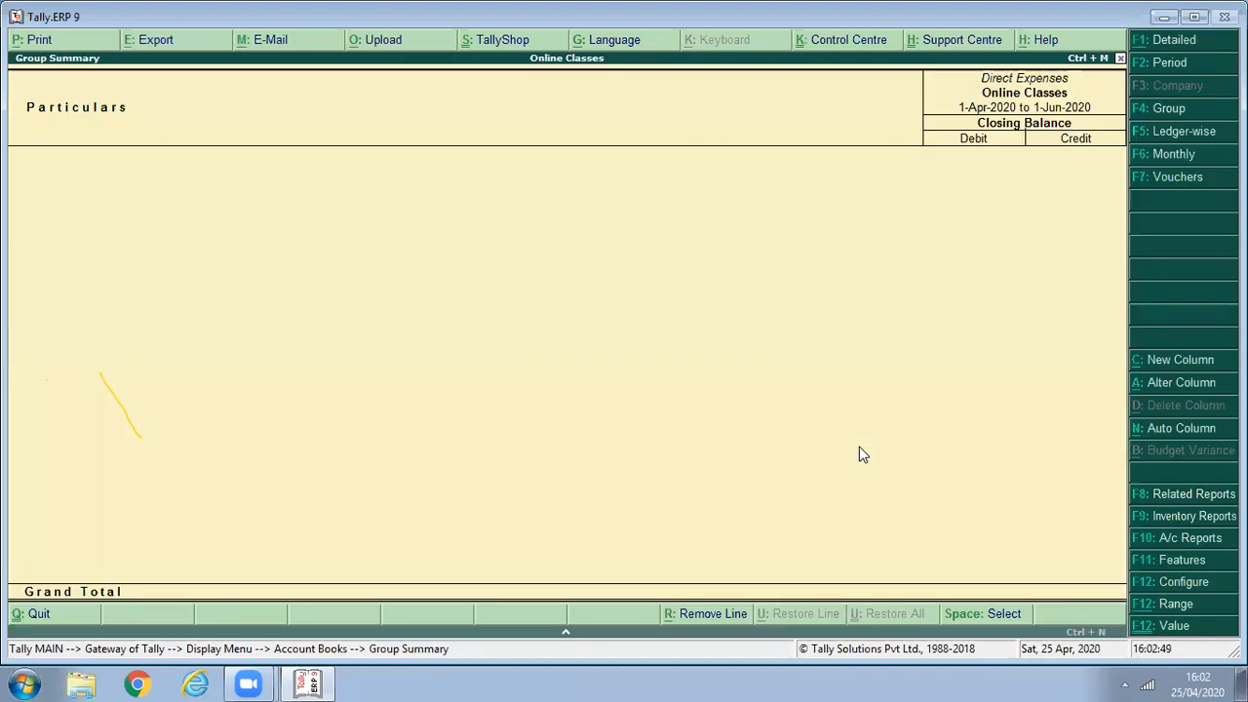
{"action": "key", "text": "Escape"}
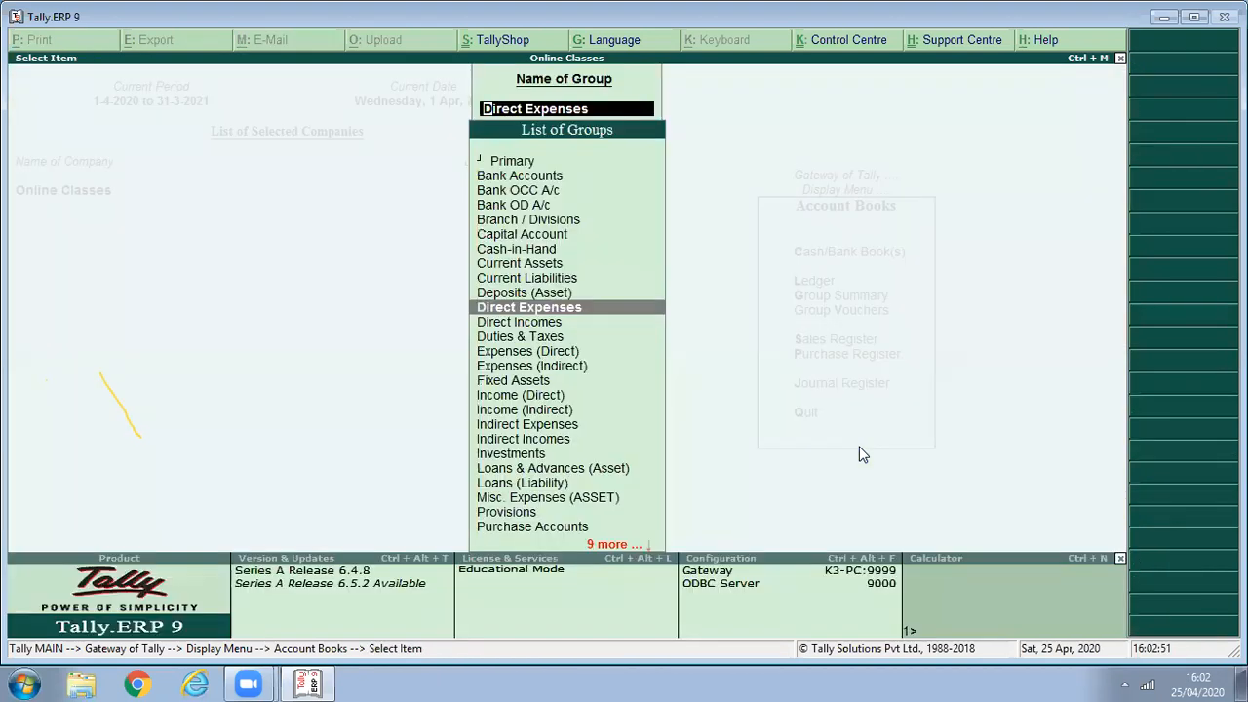
Display the Group Summary for Indirect Expenses
{"action": "key", "text": "Down"}
{"action": "key", "text": "Down"}
{"action": "key", "text": "Down"}
{"action": "key", "text": "Down"}
{"action": "key", "text": "Return"}
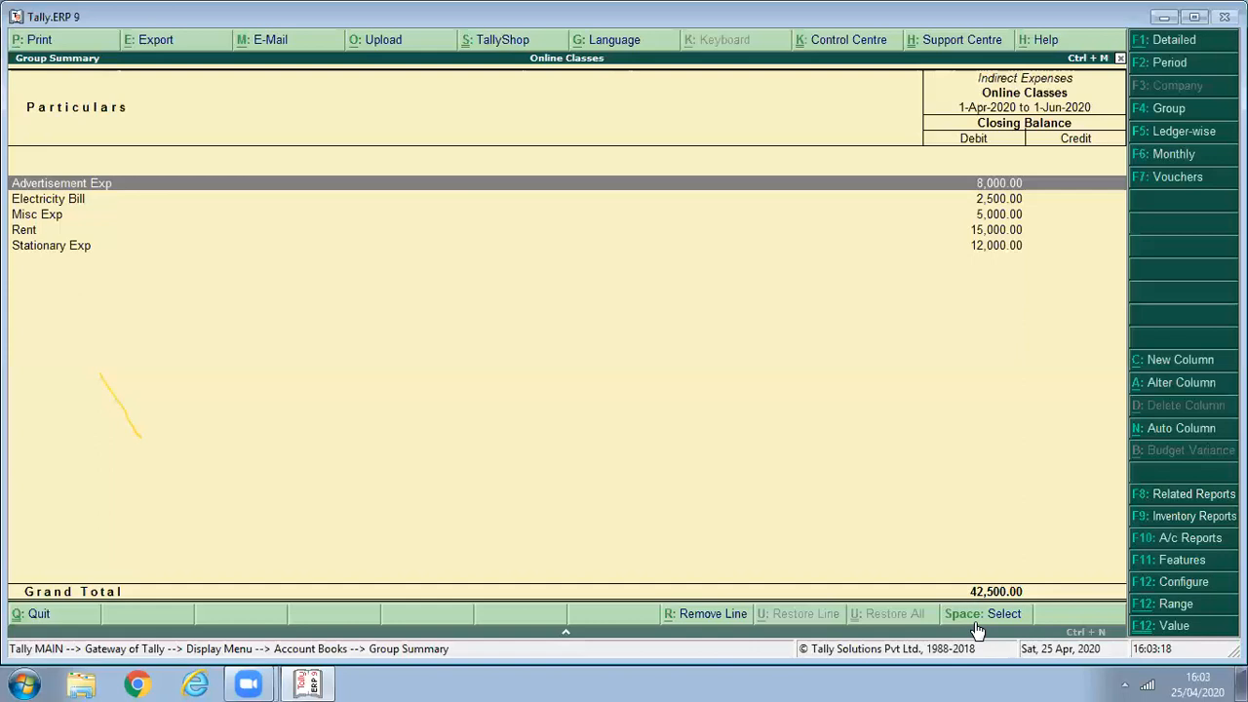
View the Group Summary for Sales Accounts, then return to the group selection
{"action": "key", "text": "Escape"}
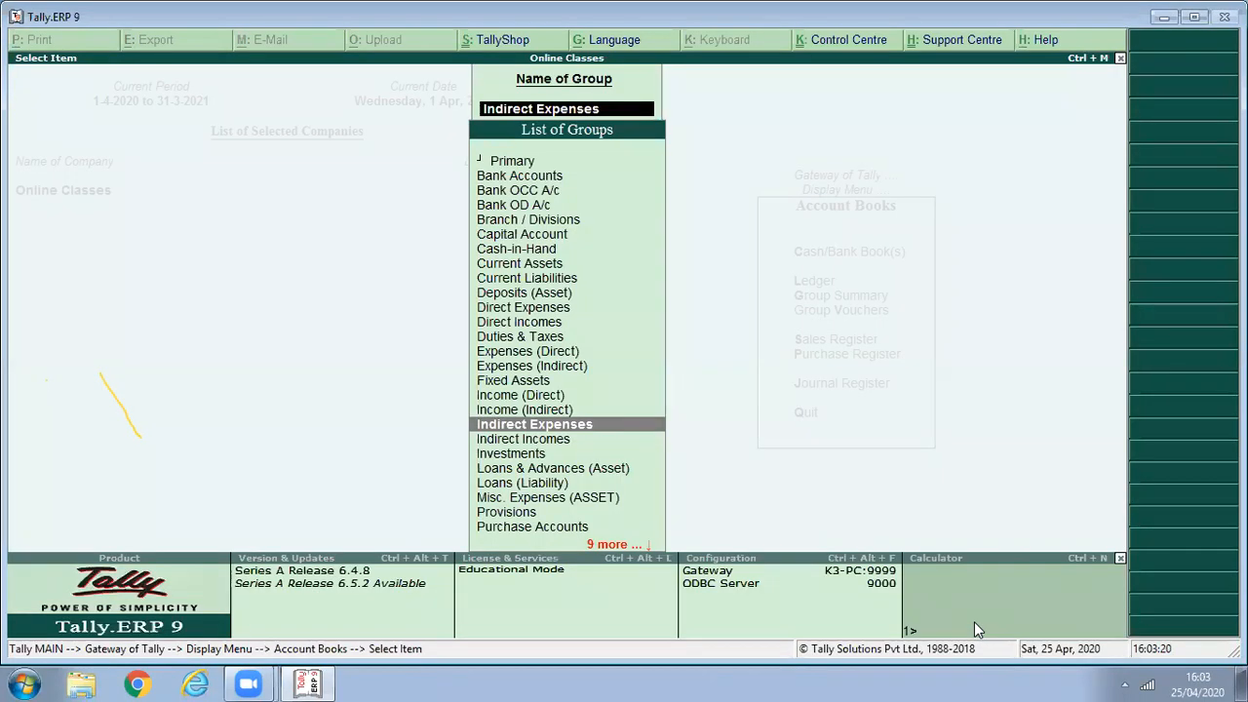
{"action": "type", "text": "Sa"}
{"action": "key", "text": "Return"}
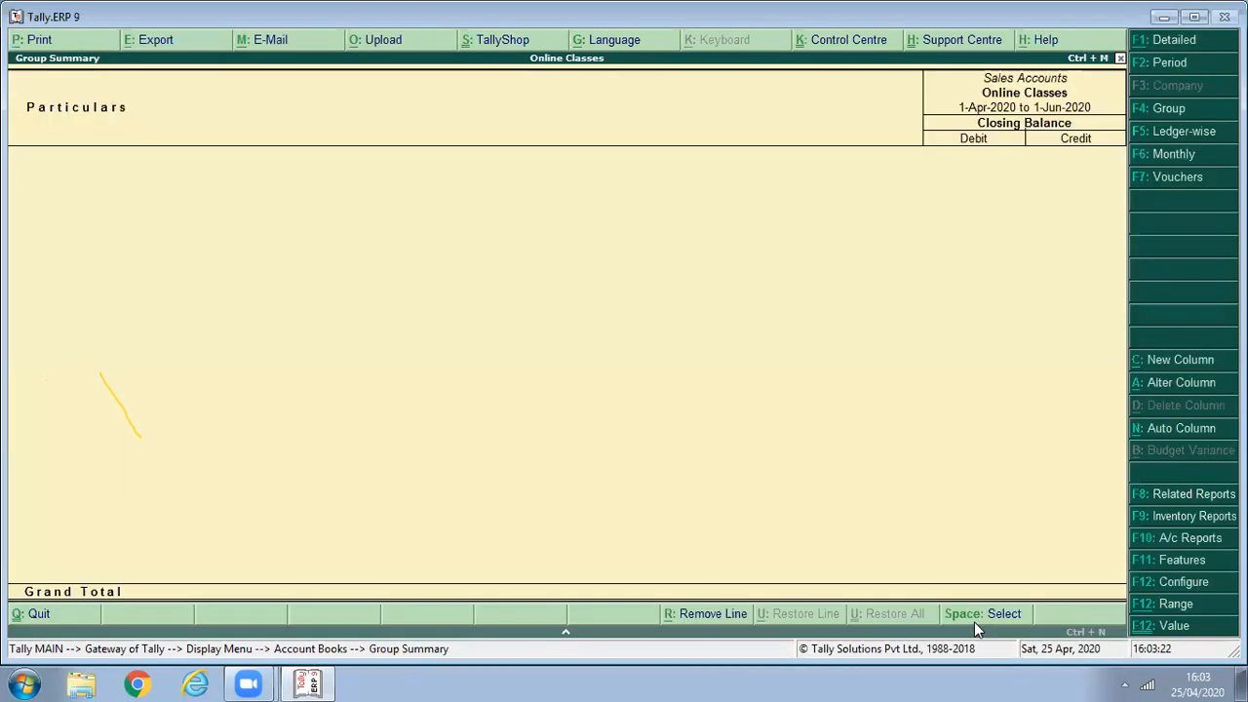
{"action": "key", "text": "Escape"}
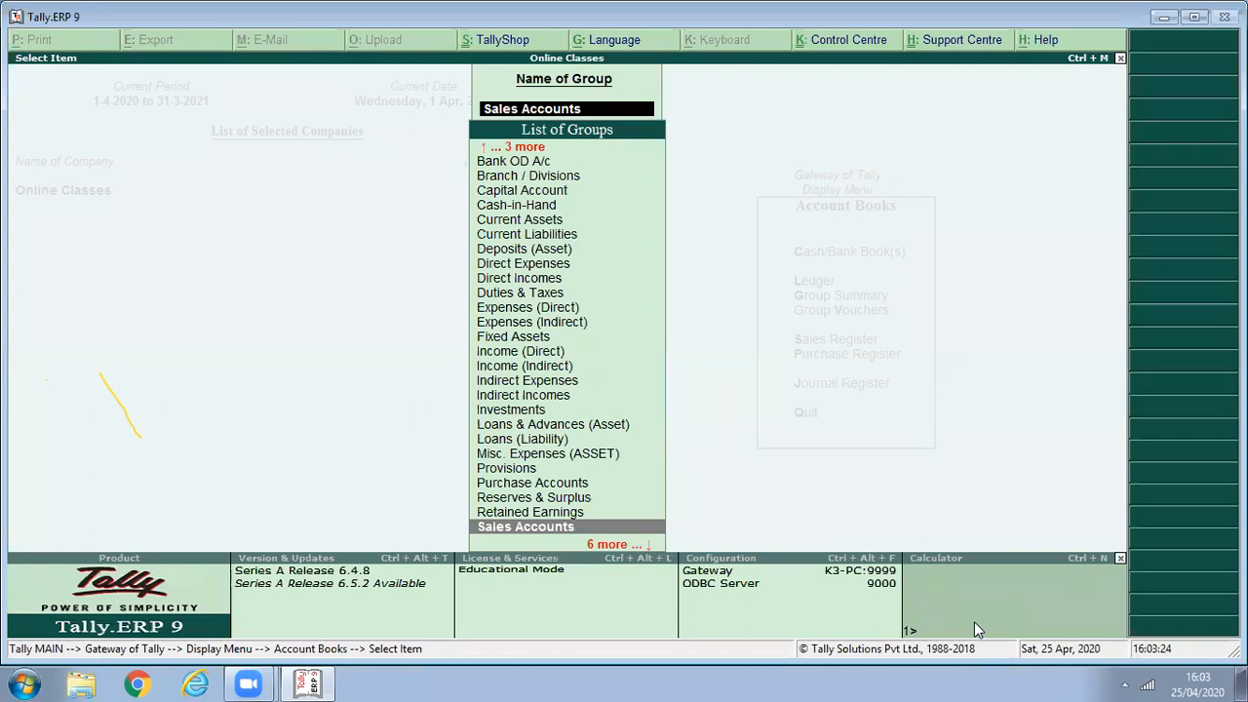
View the Group Summary for Sundry Creditors, then return to the account books
{"action": "key", "text": "Up"}
{"action": "key", "text": "Page_Up"}
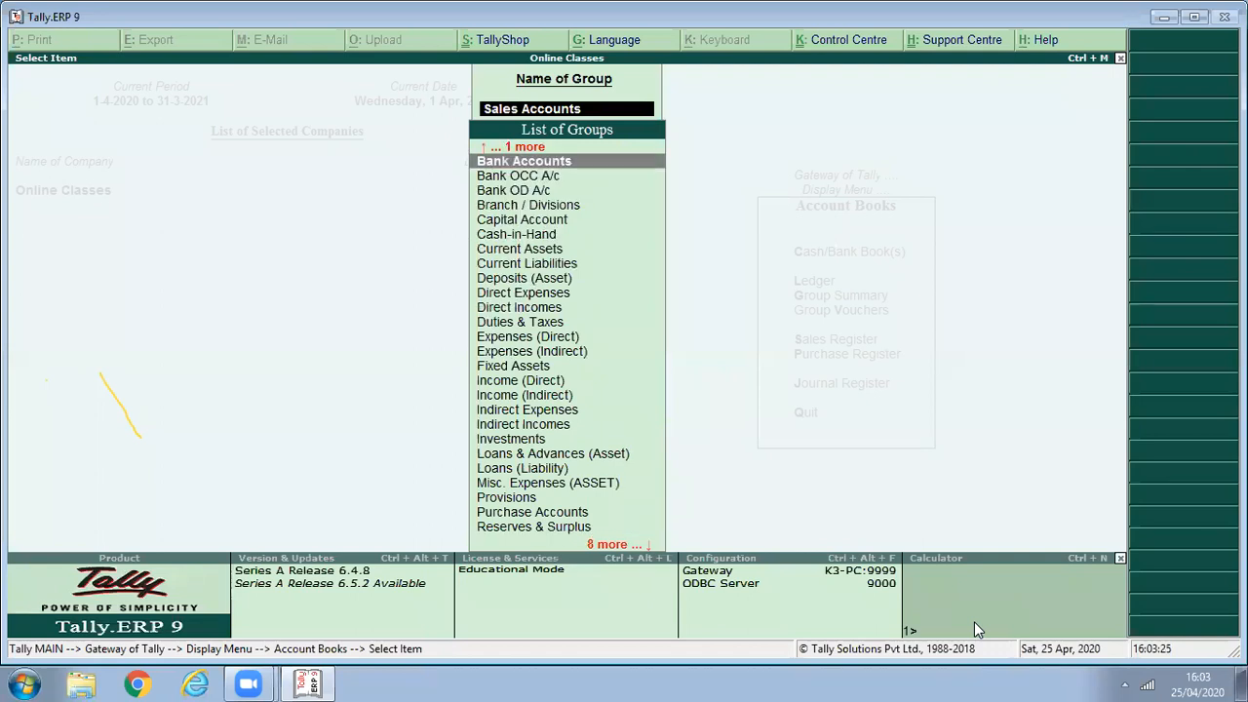
{"action": "key", "text": "Up"}
{"action": "key", "text": "Down"}
{"action": "key", "text": "Down"}
{"action": "key", "text": "Down"}
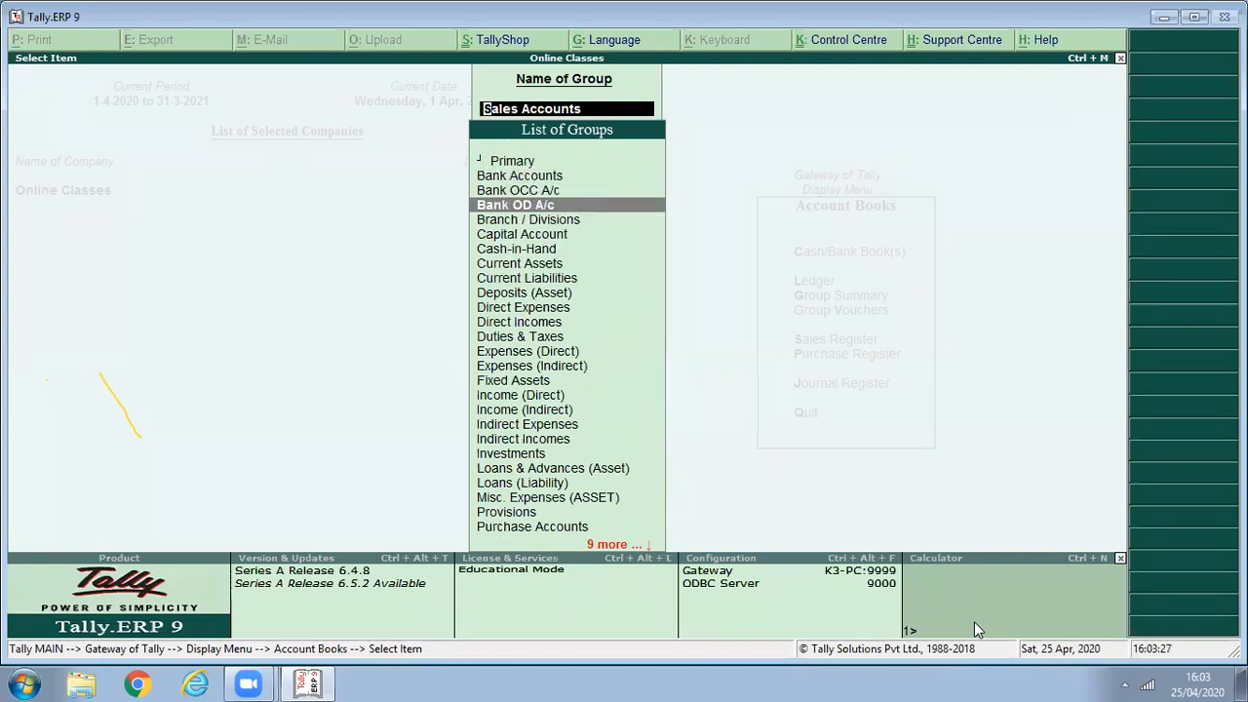
{"action": "type", "text": "s"}
{"action": "key", "text": "BackSpace"}
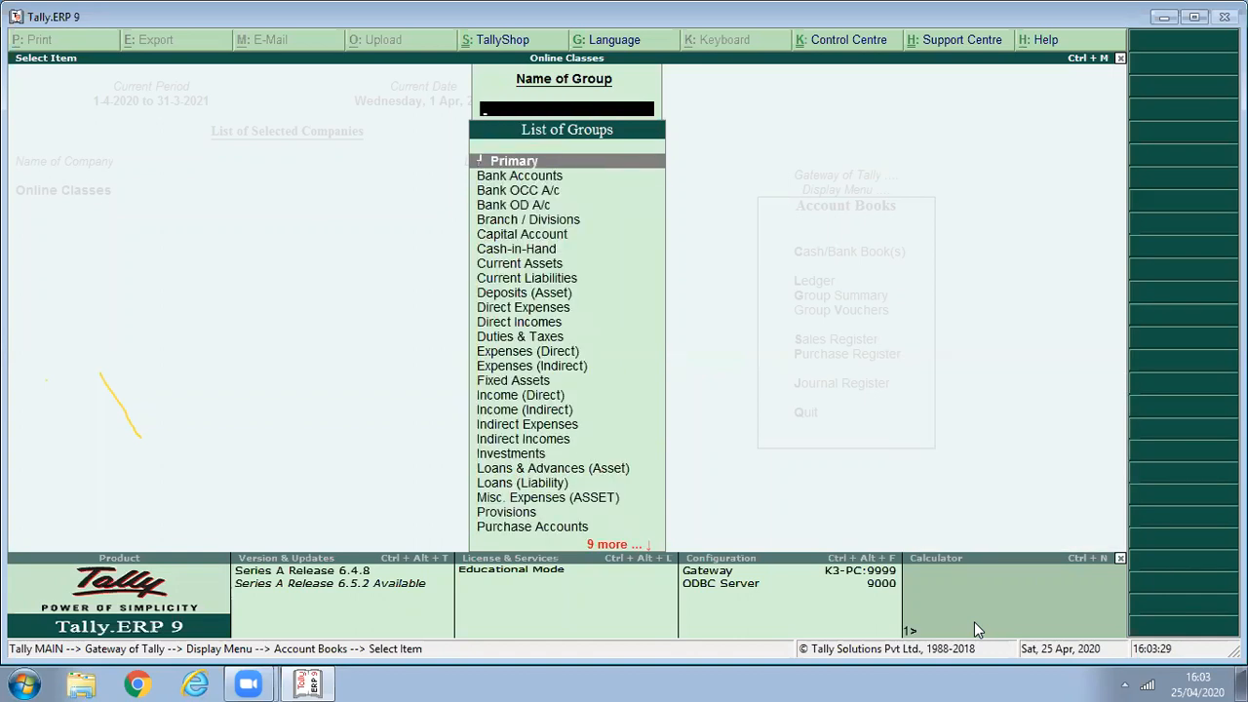
{"action": "type", "text": "sun"}
{"action": "key", "text": "Return"}
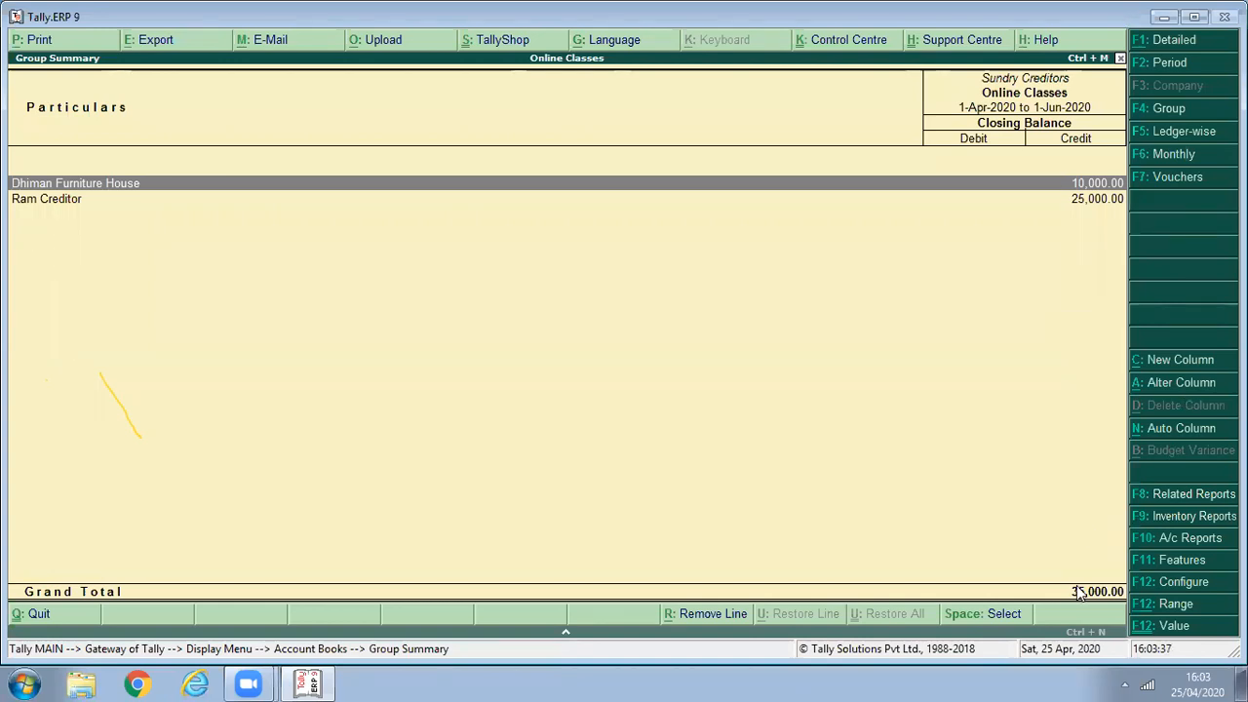
{"action": "key", "text": "Escape"}
{"action": "key", "text": "Escape"}
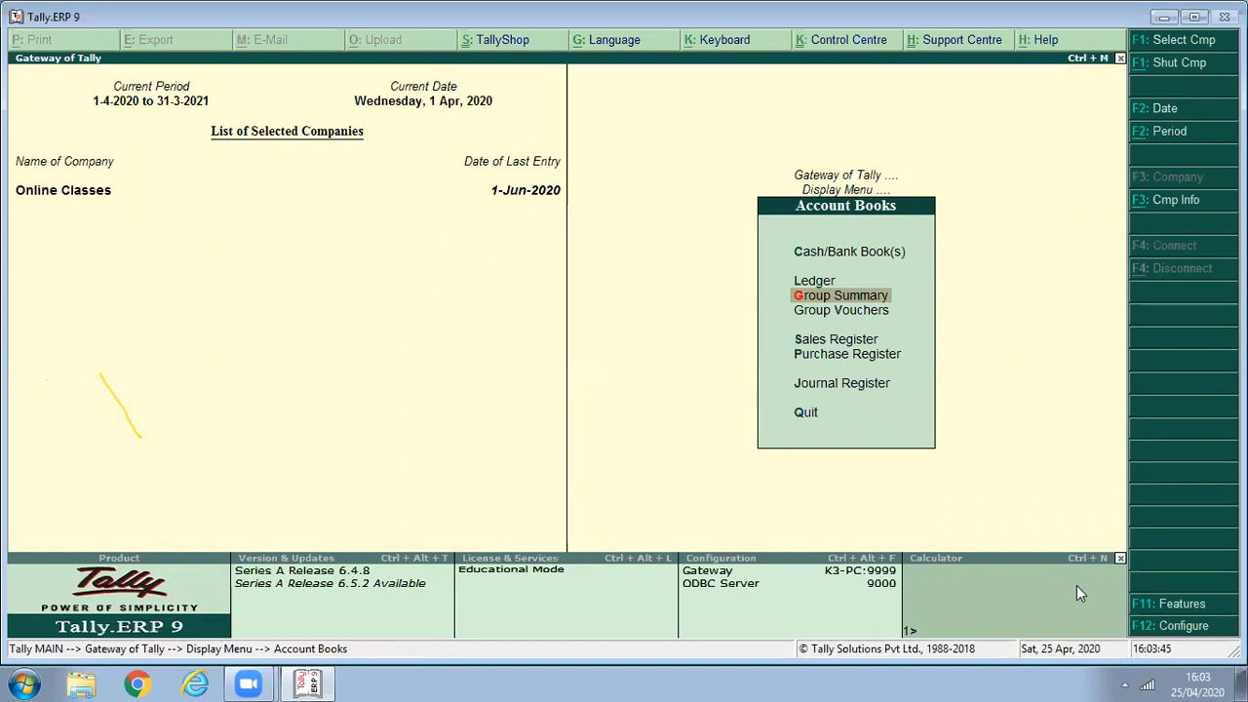
Back out to the Gateway of Tally and decline quitting the program
{"action": "key", "text": "Escape"}
{"action": "key", "text": "Up"}
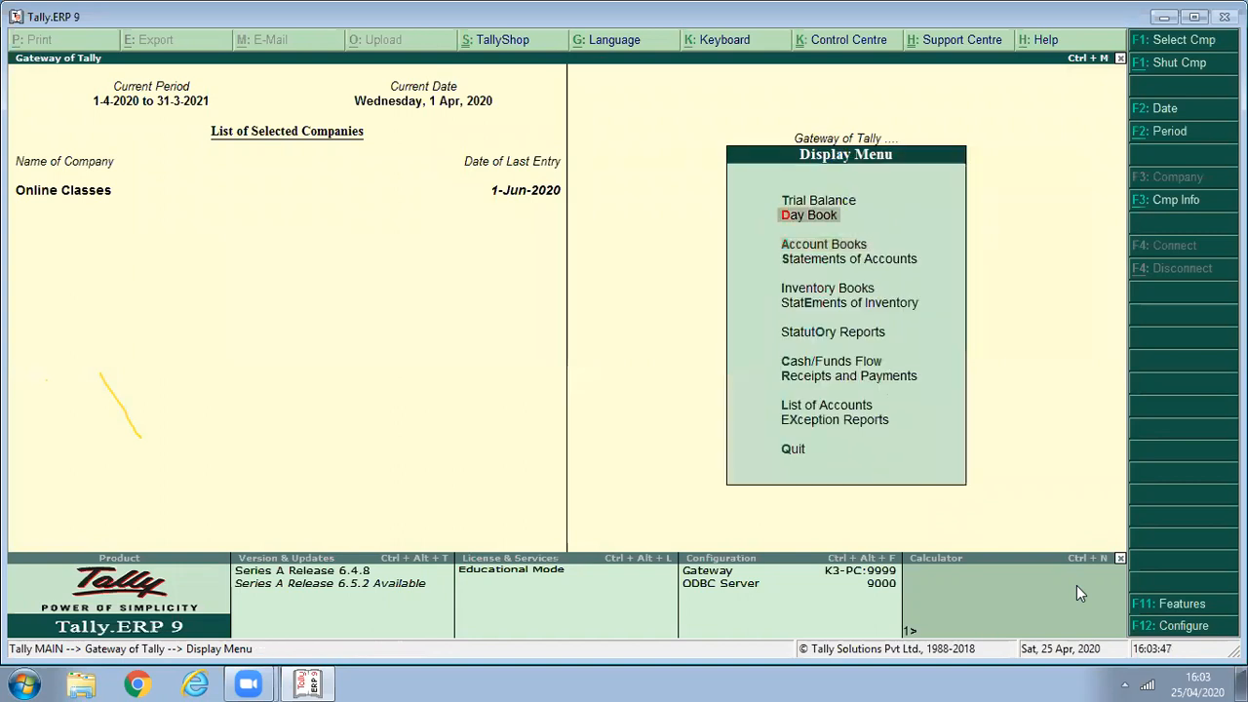
{"action": "key", "text": "Up"}
{"action": "key", "text": "Escape"}
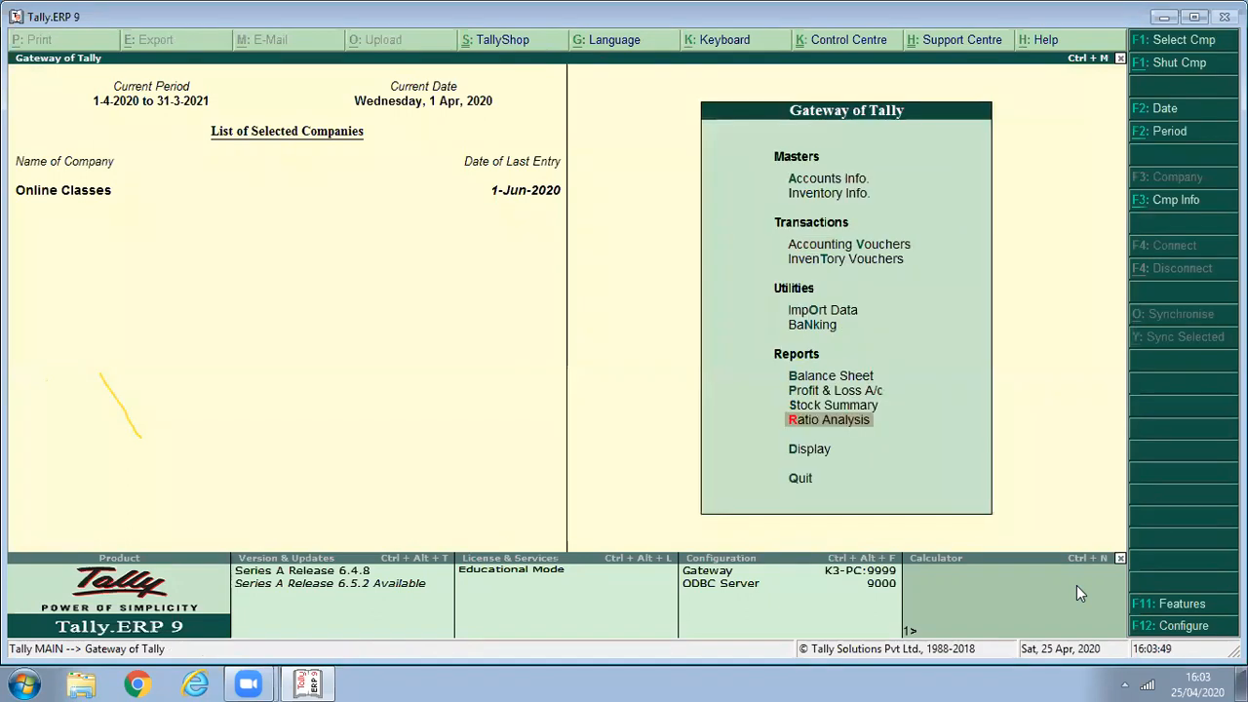
{"action": "key", "text": "Up"}
{"action": "key", "text": "Up"}
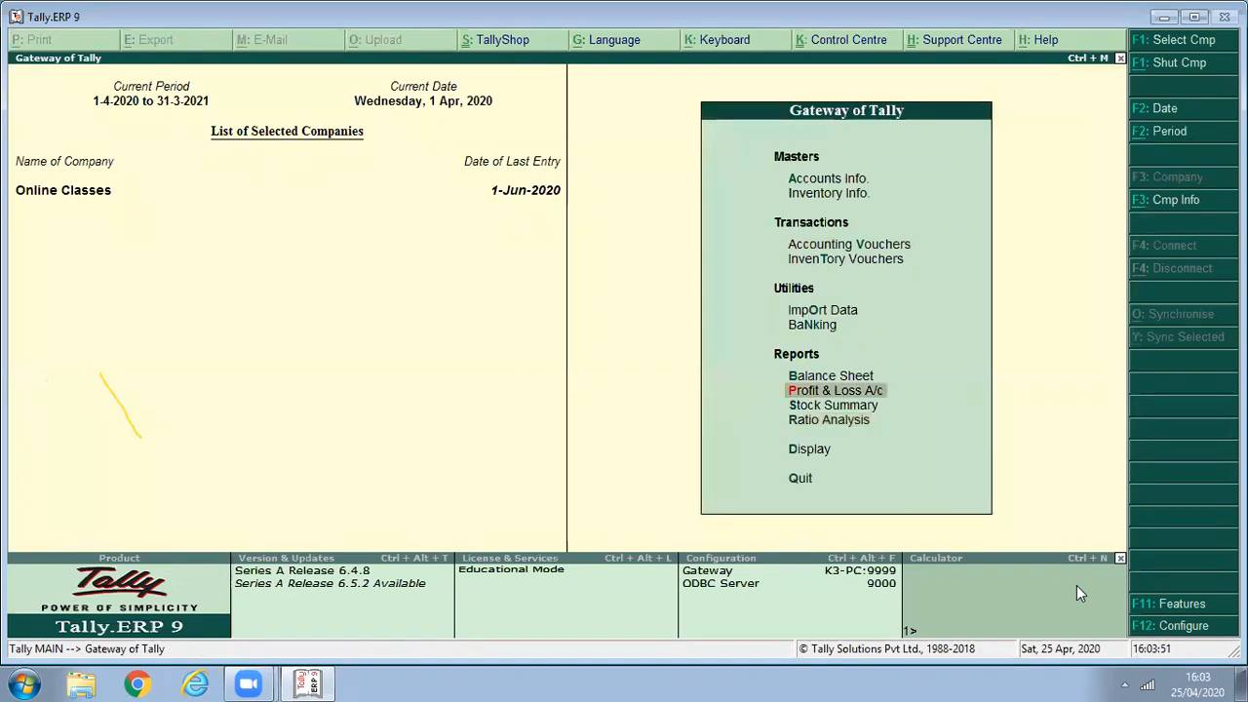
{"action": "key", "text": "Escape"}
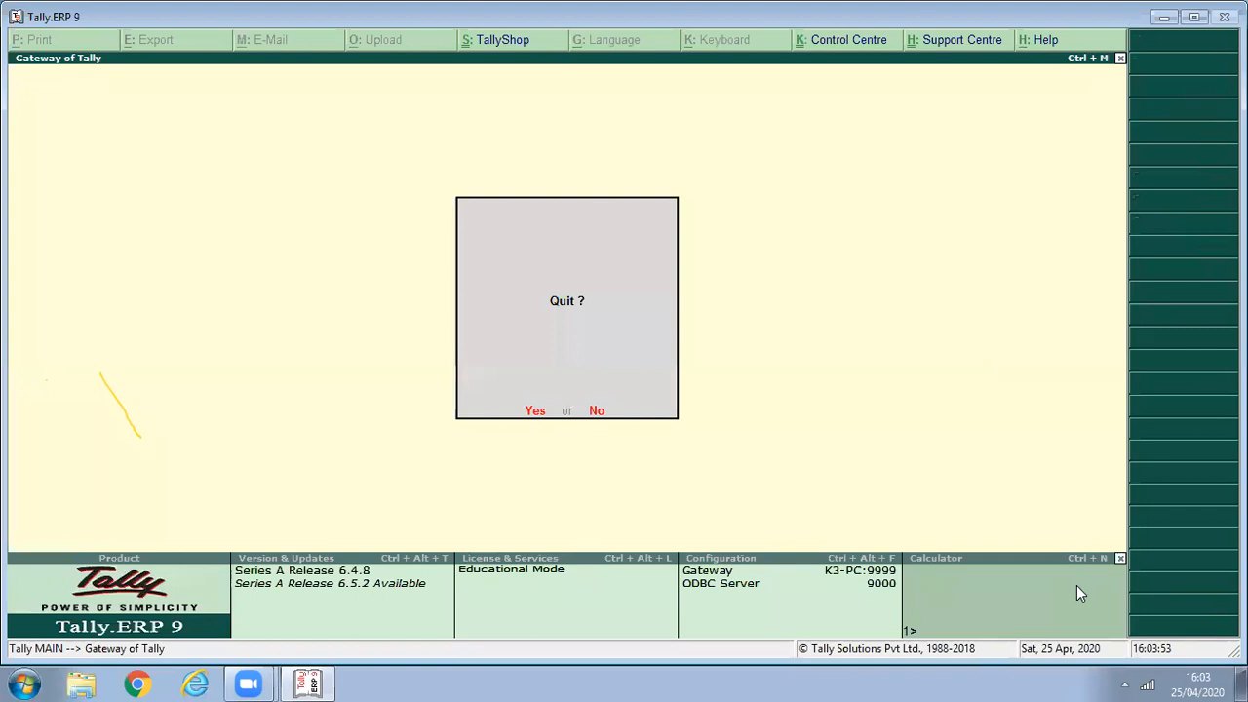
{"action": "key", "text": "n"}
Open the Display Menu from the Gateway of Tally
{"action": "key", "text": "Down"}
{"action": "key", "text": "Down"}
{"action": "key", "text": "Down"}
{"action": "key", "text": "Down"}
{"action": "key", "text": "Down"}
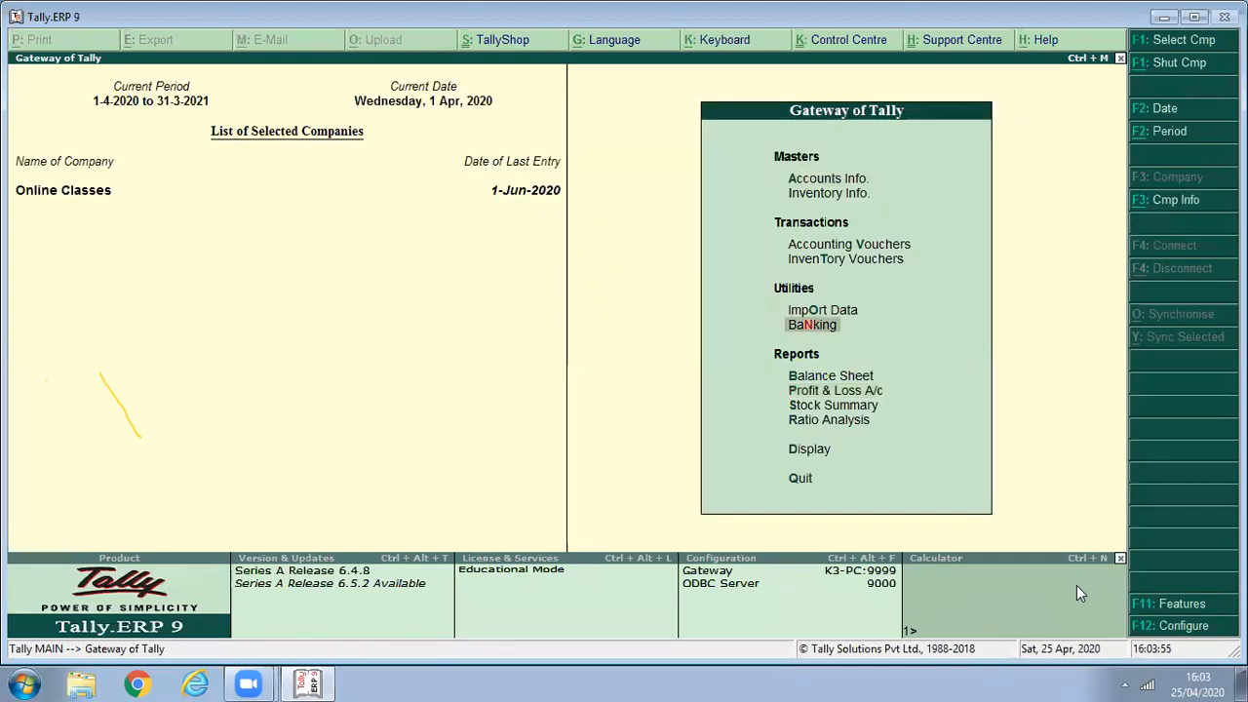
{"action": "key", "text": "Down"}
{"action": "key", "text": "Down"}
{"action": "key", "text": "Down"}
{"action": "key", "text": "Down"}
{"action": "key", "text": "Down"}
{"action": "key", "text": "Return"}
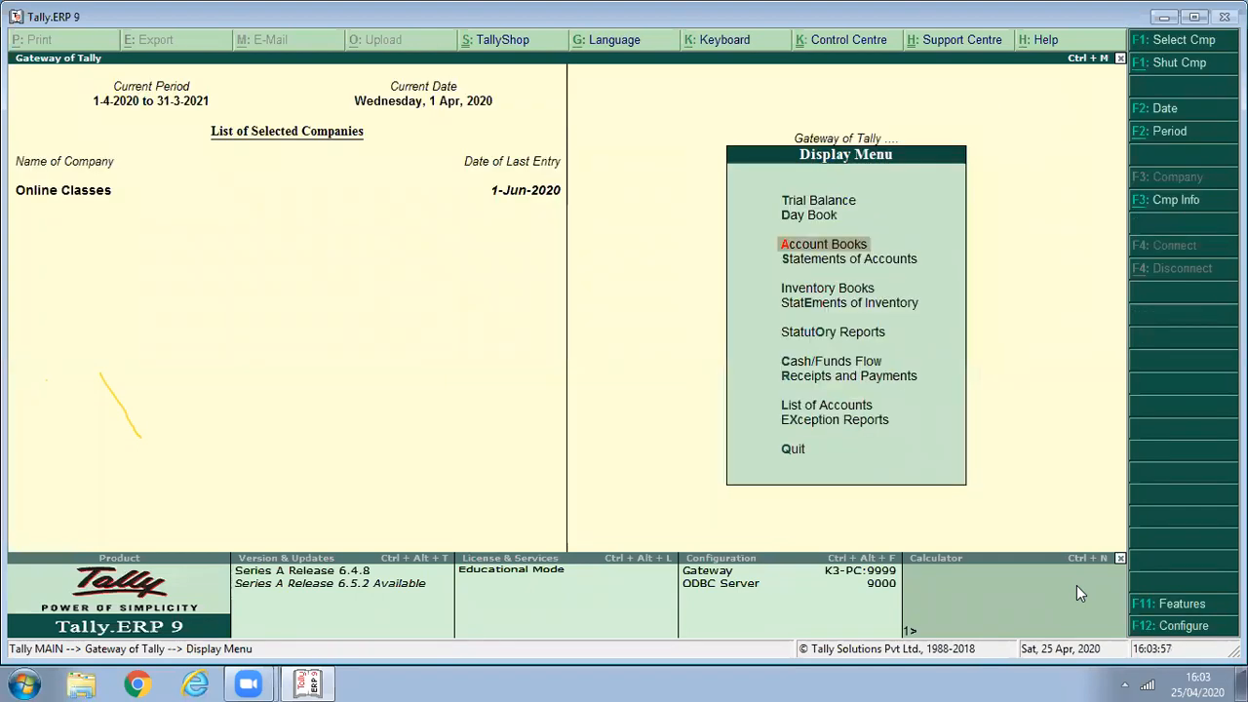
Open the account books, highlight the Group Vouchers report, then return to the Display Menu
{"action": "key", "text": "Return"}
{"action": "key", "text": "Down"}
{"action": "key", "text": "Down"}
{"action": "key", "text": "Down"}
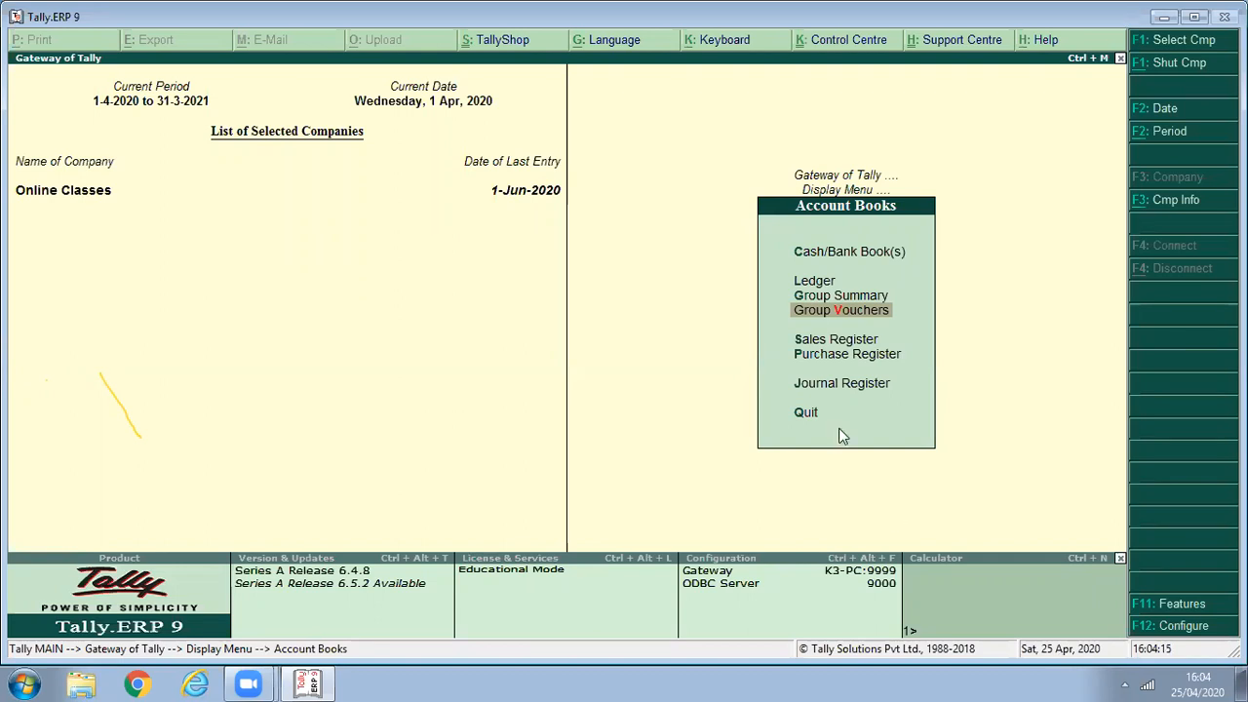
{"action": "key", "text": "Escape"}
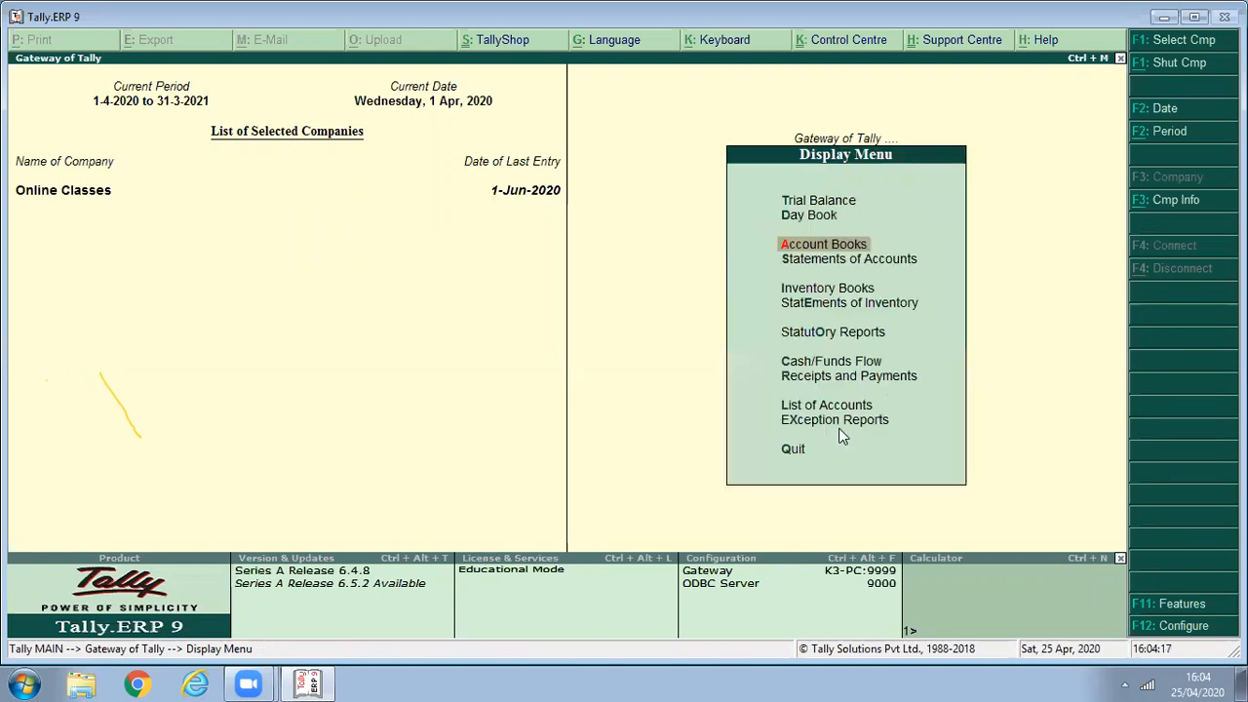